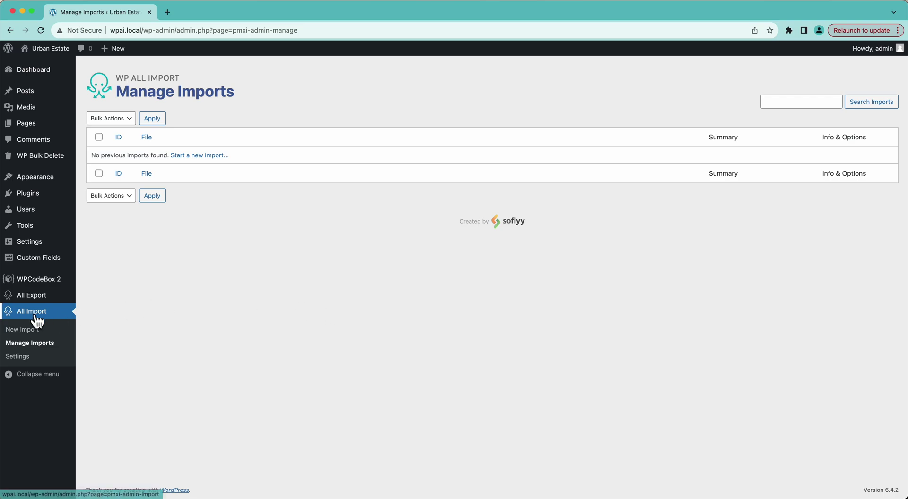
- Start a new import and upload Users with Job Info.csv from Downloads after previewing its contents
left_click(22, 329)
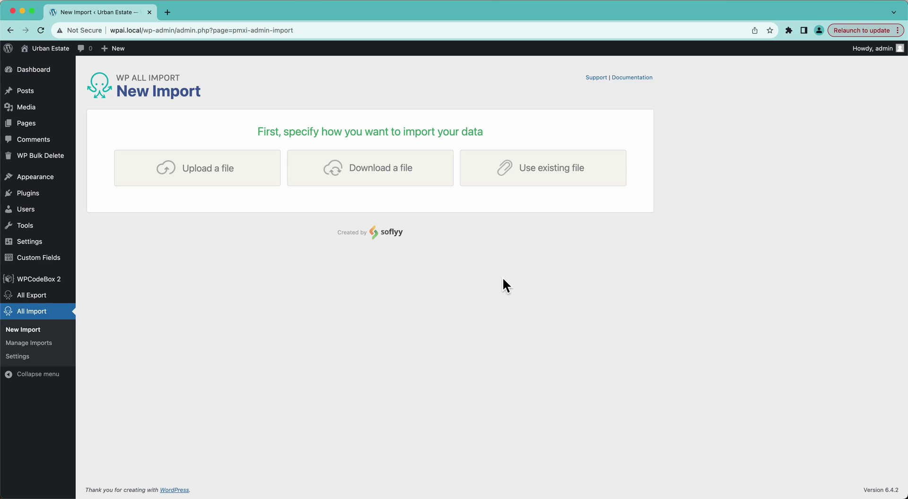
left_click(203, 176)
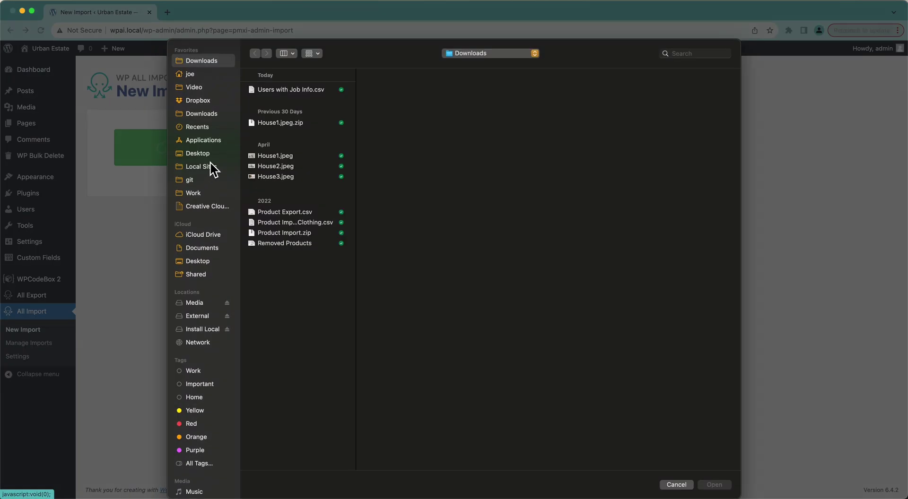
left_click(320, 93)
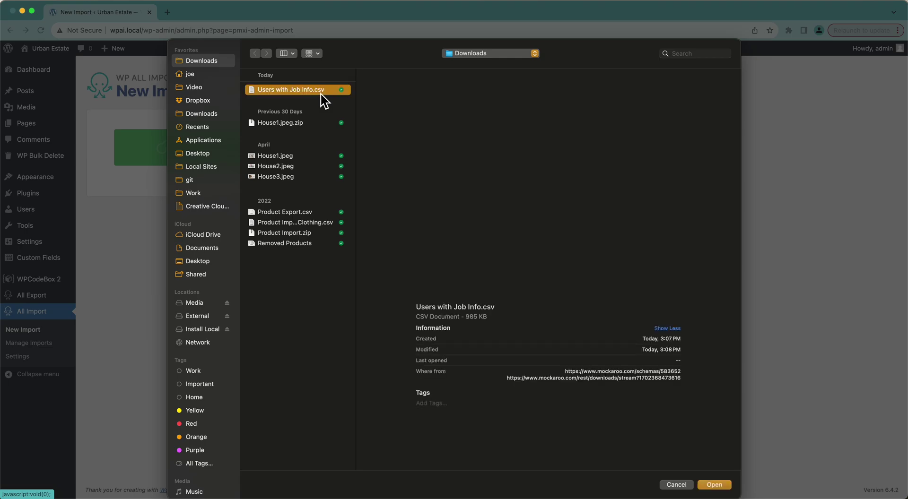
key("space")
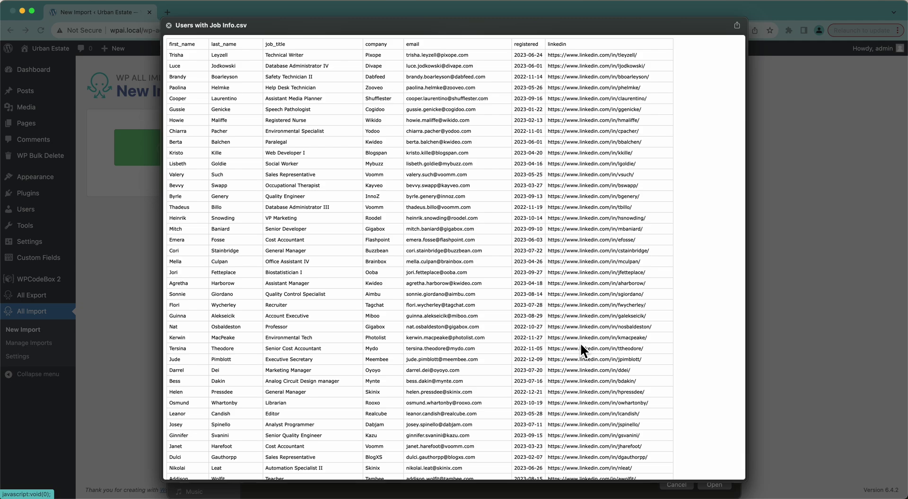
key("space")
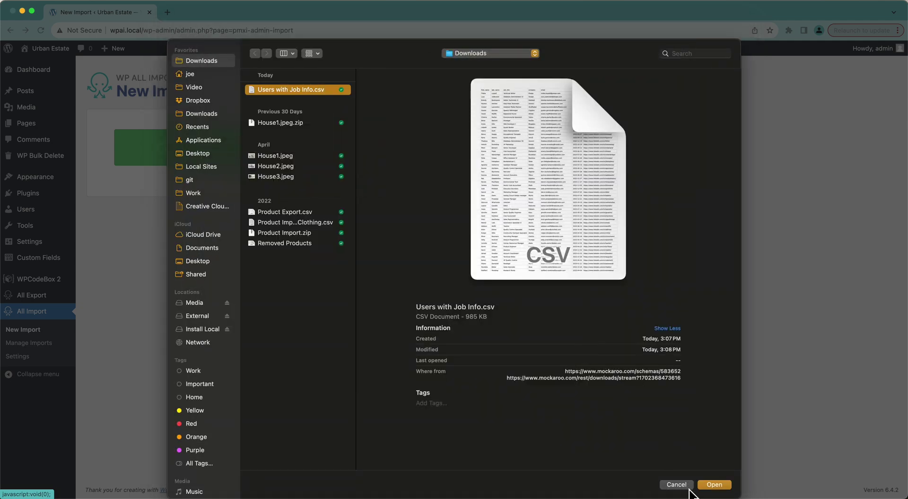
left_click(711, 486)
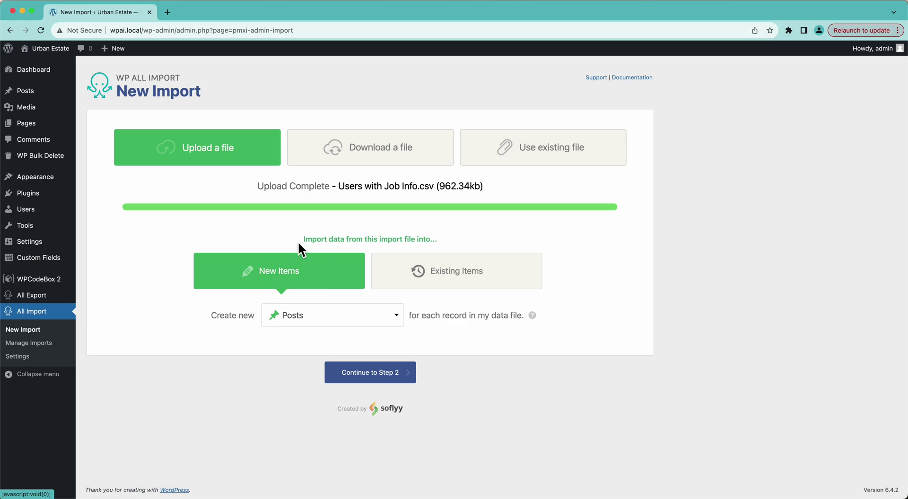
- Set the import to create new Users for each record and continue to step 2
left_click(300, 326)
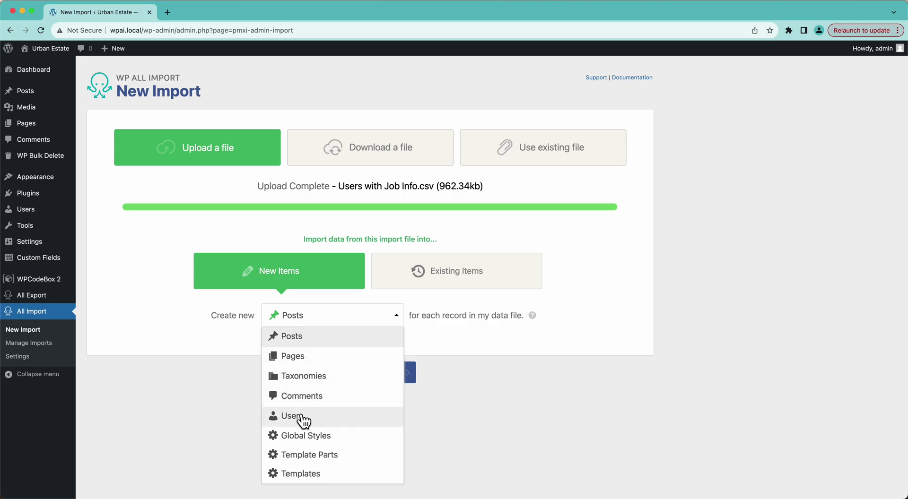
left_click(319, 417)
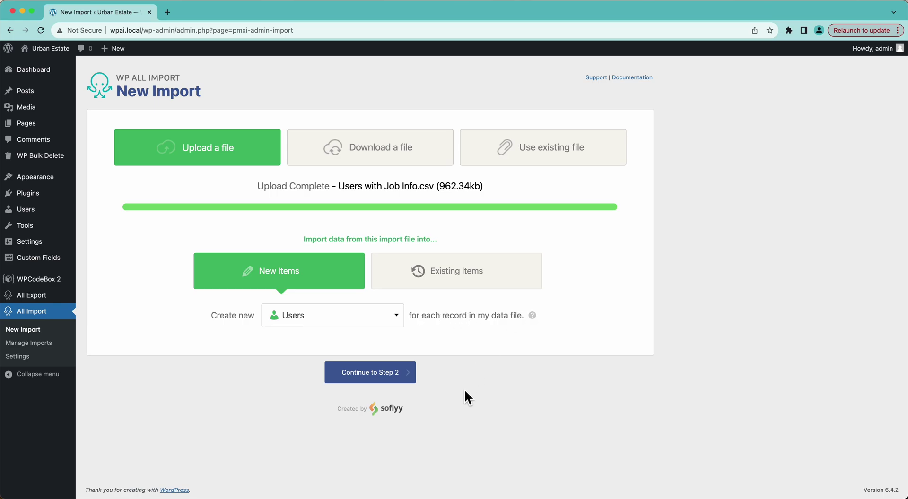
left_click(352, 376)
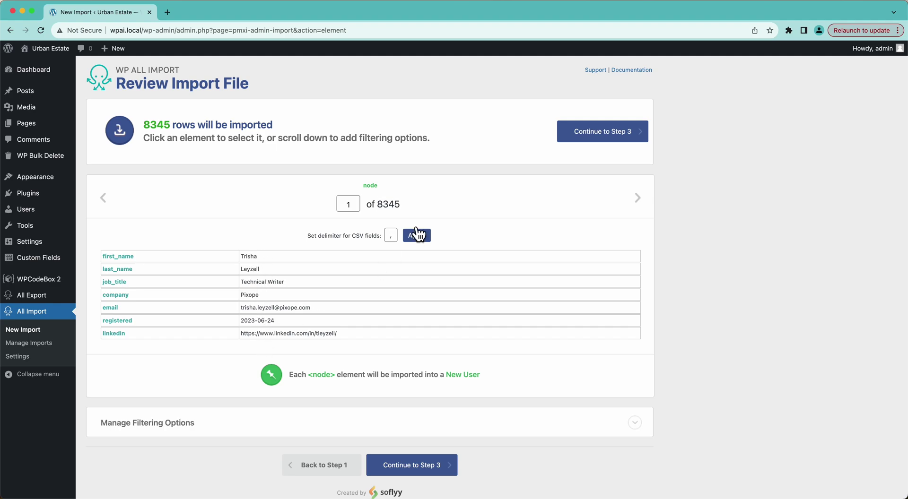
- Look through the first records of the import file and the elements and rules offered for filtering
double_click(636, 198)
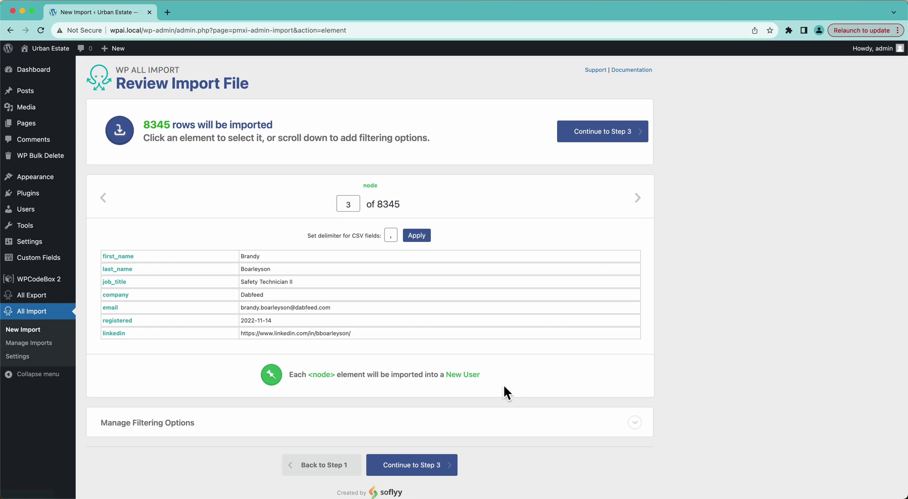
scroll(218, 331, "down", 2)
left_click(159, 398)
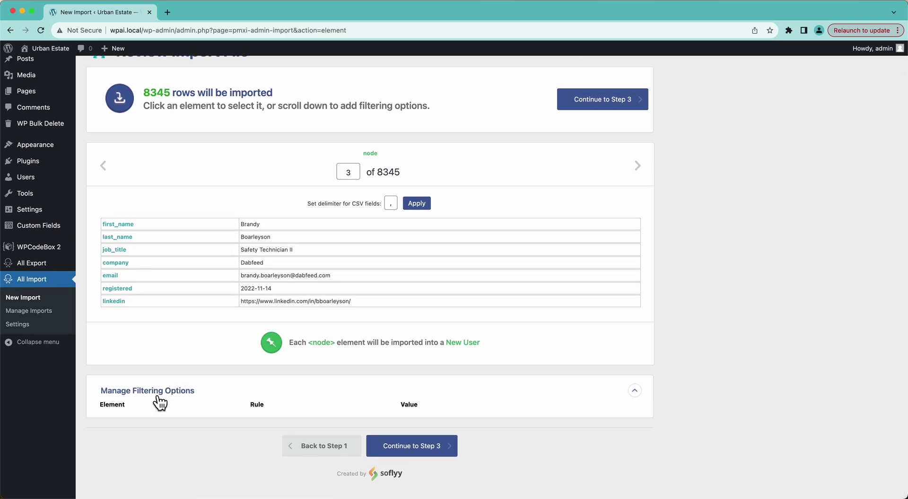
scroll(160, 402, "down", 2)
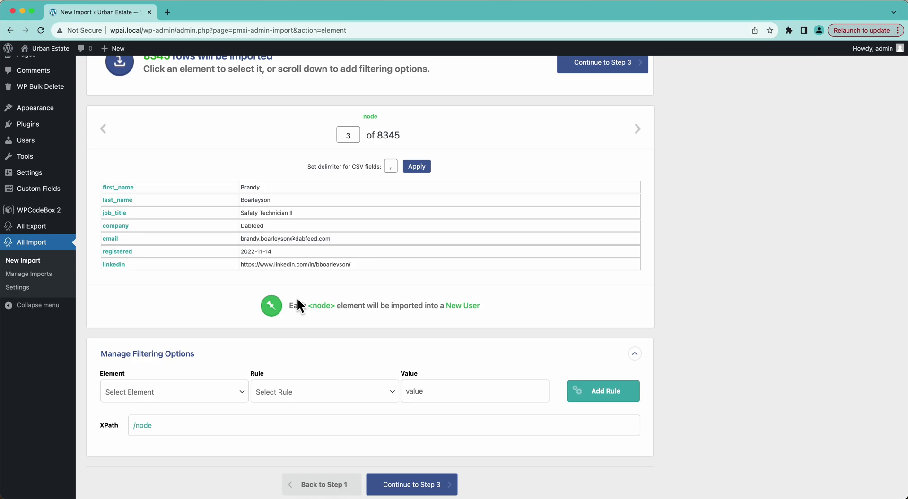
scroll(182, 405, "down", 3)
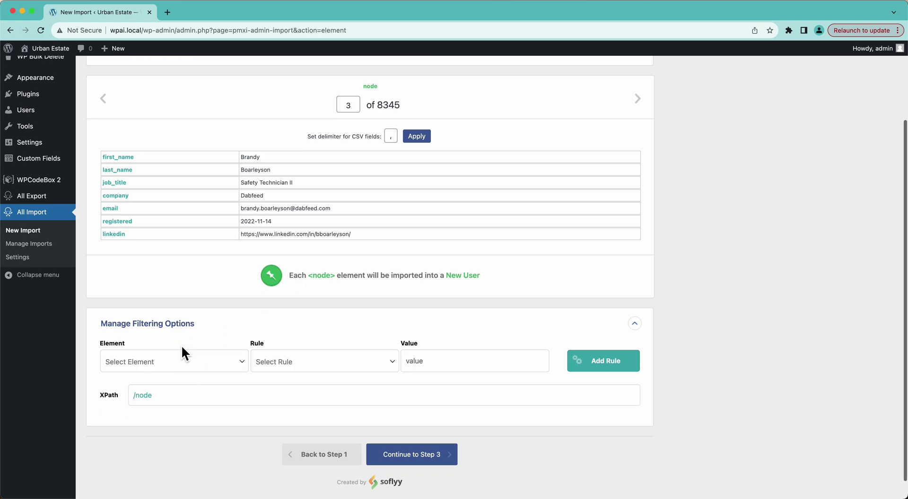
left_click(168, 347)
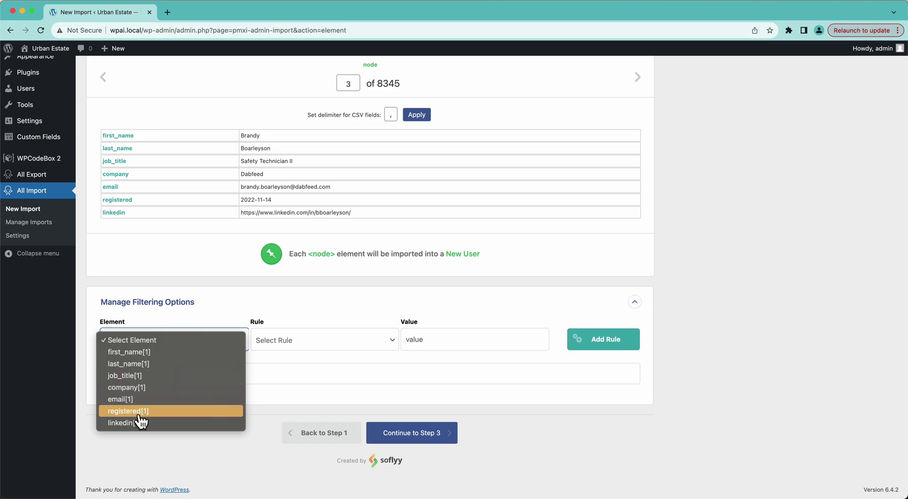
left_click(260, 316)
left_click(276, 339)
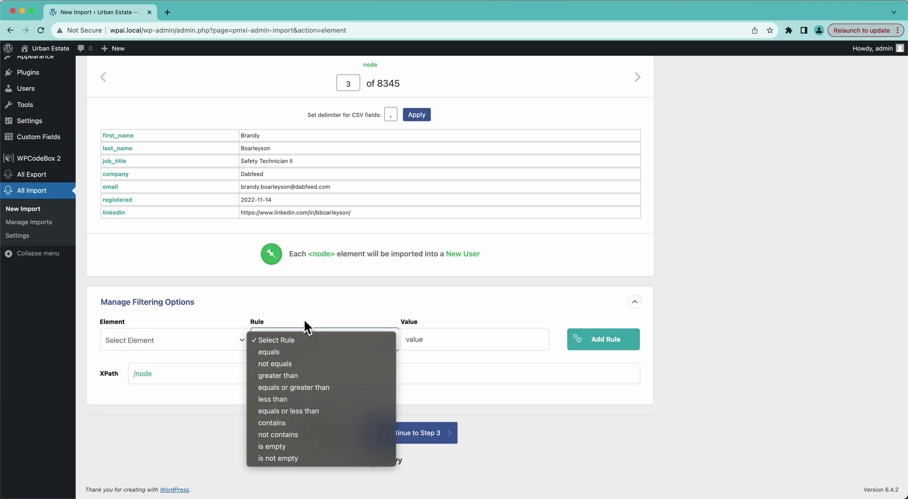
left_click(384, 314)
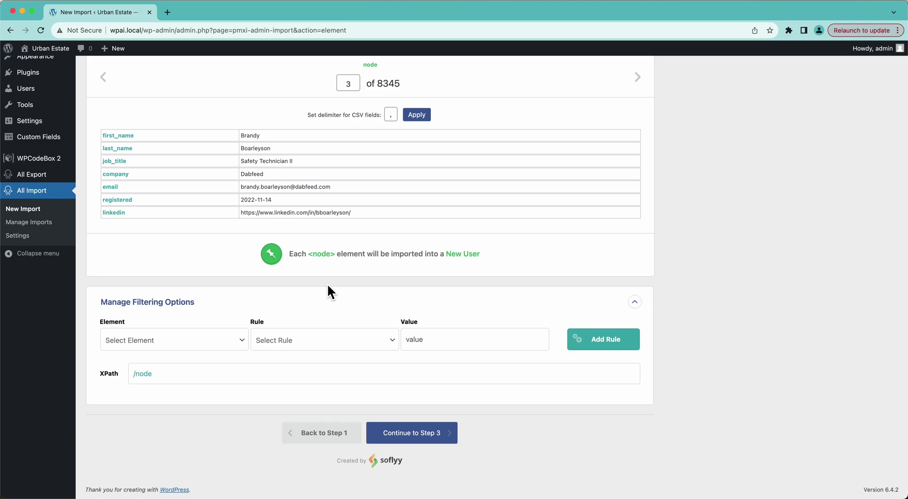
left_click(149, 302)
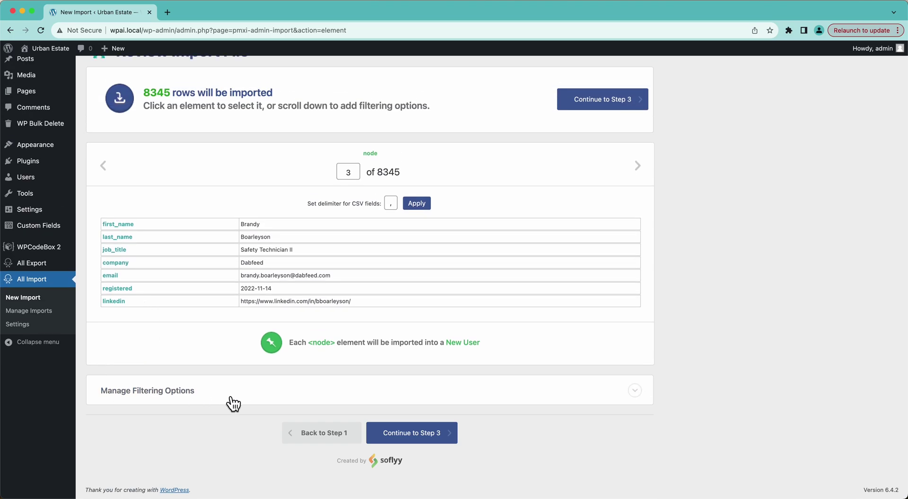
- Continue to step 3 and browse the sample records up to the third and back to the first
left_click(602, 101)
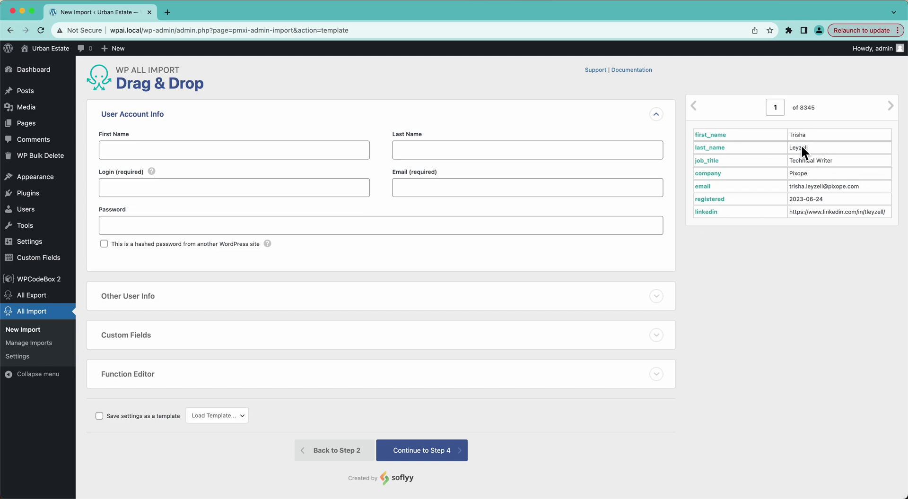
left_click(890, 106)
left_click(890, 107)
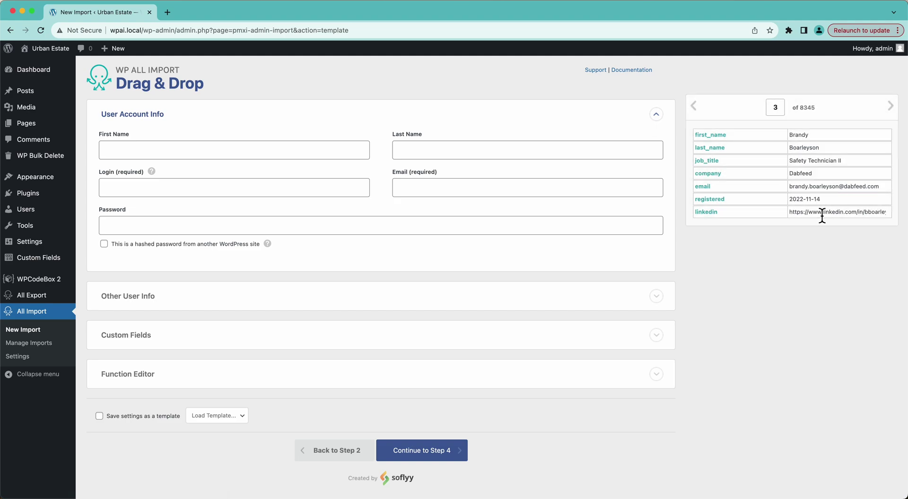
left_click(693, 106)
left_click(694, 107)
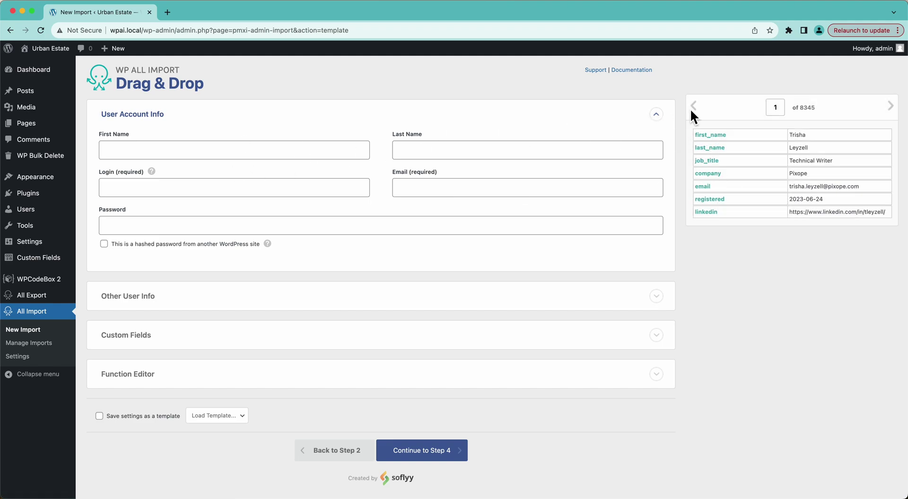
- Map First Name to {first_name[1]}, Last Name to {last_name[1]}, Login to {first_name[1]}{last_name[1]} and Email to {email[1]}
left_click_drag(720, 142, 328, 158)
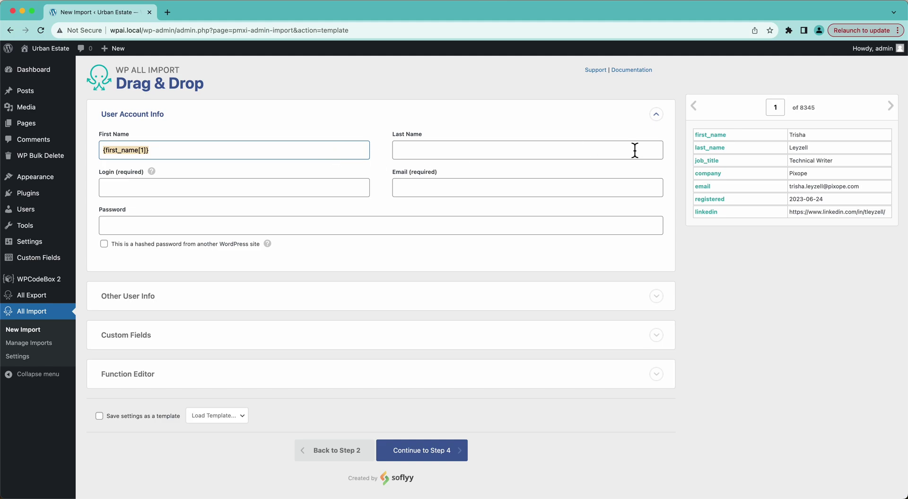
left_click_drag(705, 148, 643, 154)
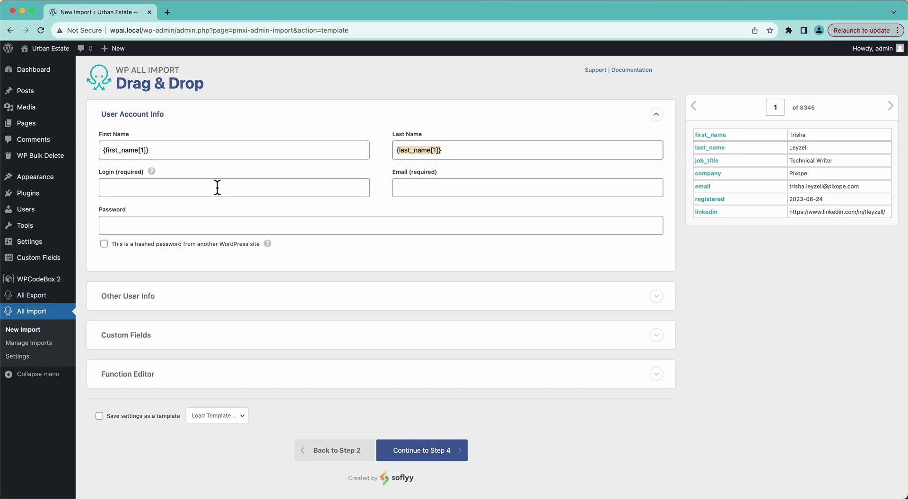
mouse_move(152, 172)
left_click_drag(711, 137, 344, 189)
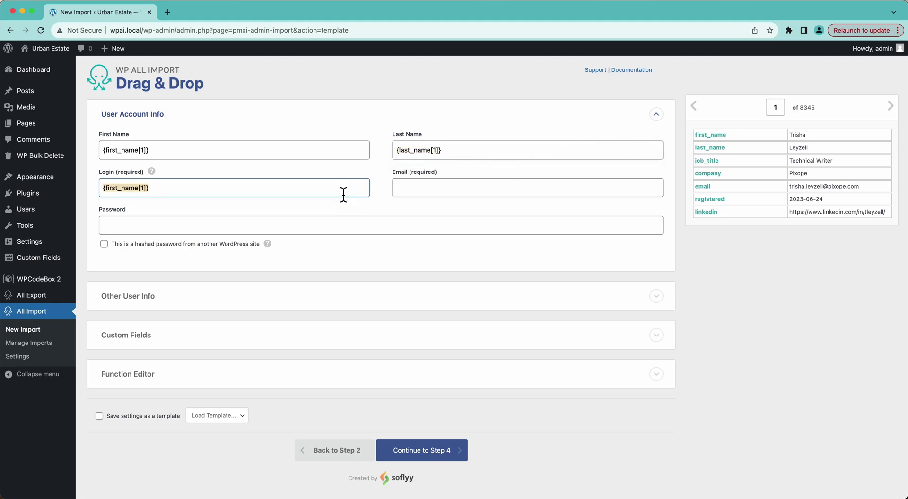
left_click_drag(724, 150, 339, 190)
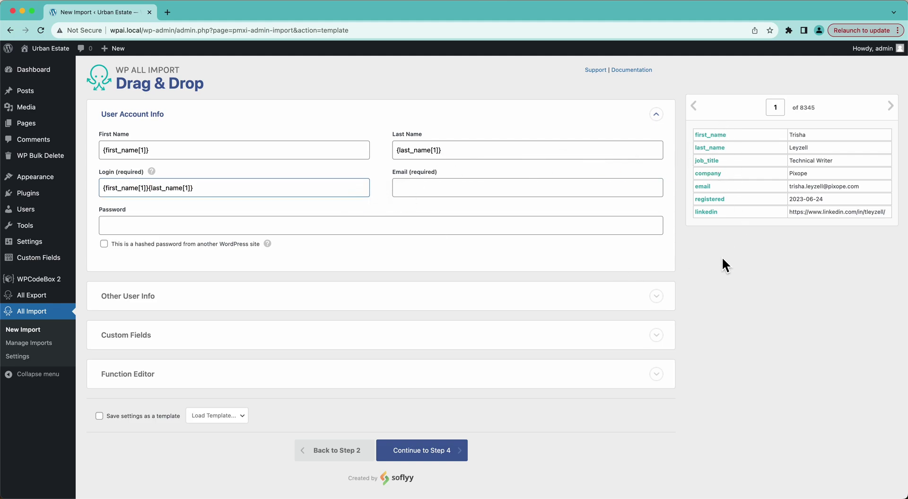
left_click(443, 189)
left_click_drag(702, 187, 617, 191)
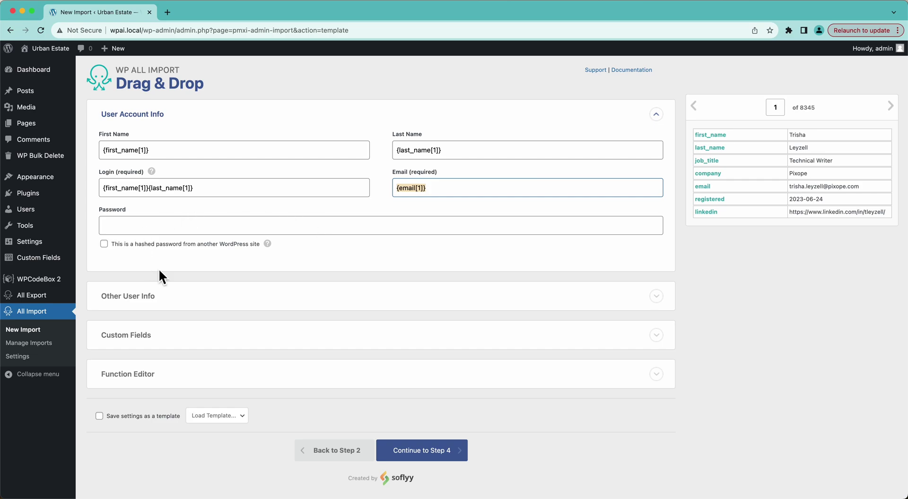
- Try a fixed value in the Password field and clear it again
mouse_move(267, 246)
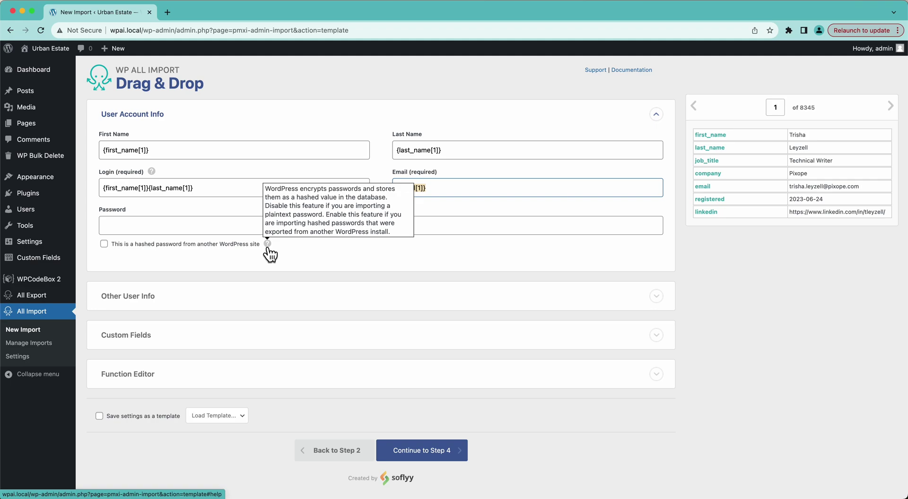
left_click(205, 229)
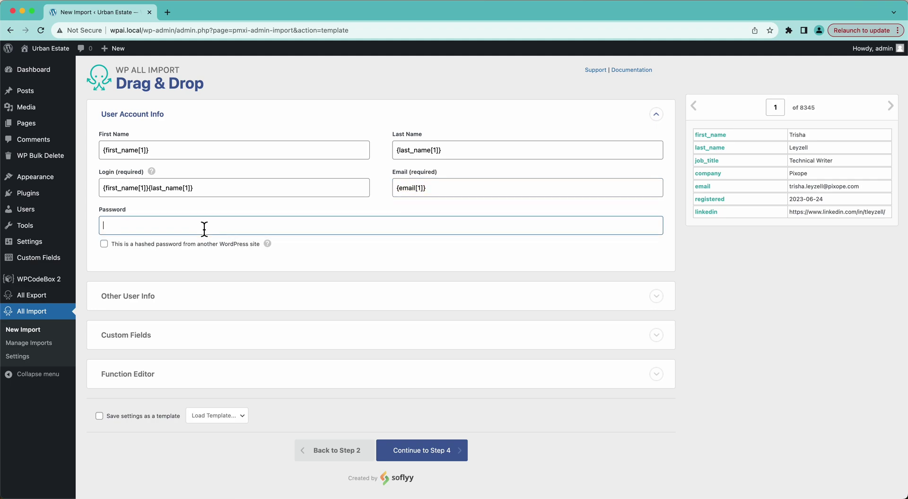
type("password")
key("super+a")
key("BackSpace")
- Expand the Other User Info section of the import template
scroll(161, 273, "down", 1)
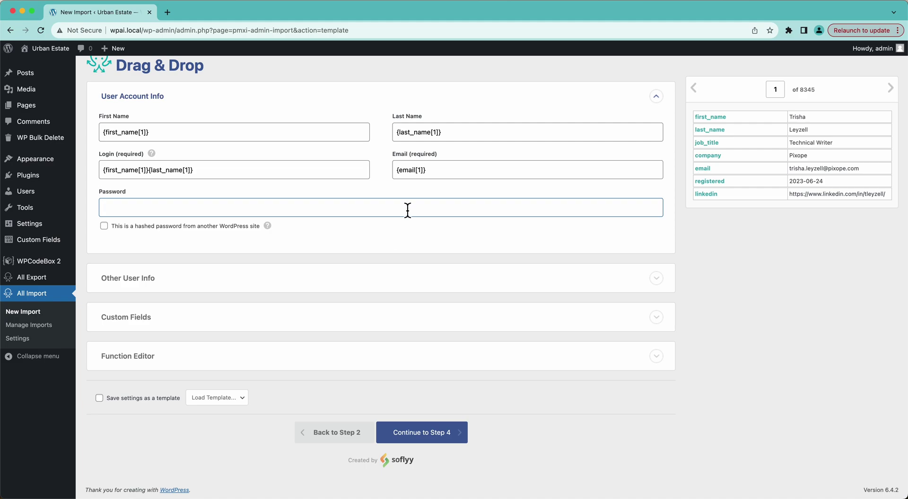
left_click(160, 282)
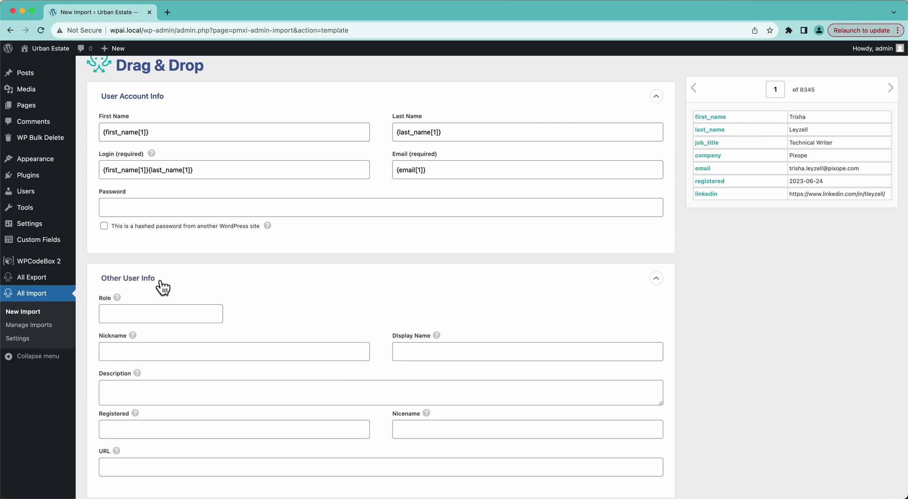
scroll(160, 279, "down", 3)
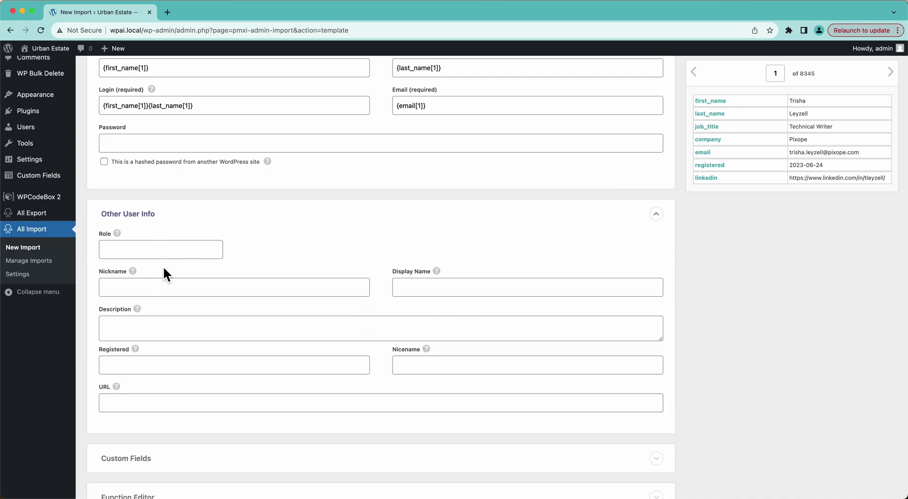
- Check the Role help text, try "editor" as the role and clear the field again
mouse_move(118, 235)
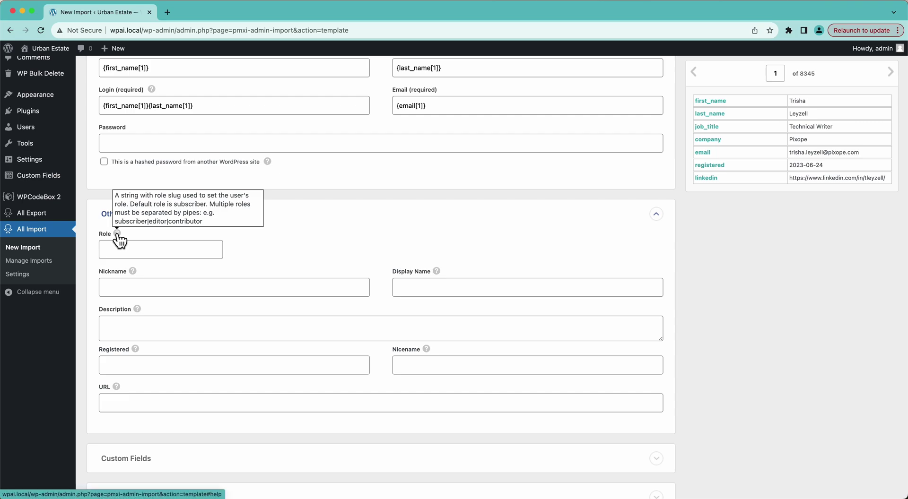
left_click(119, 252)
type("e")
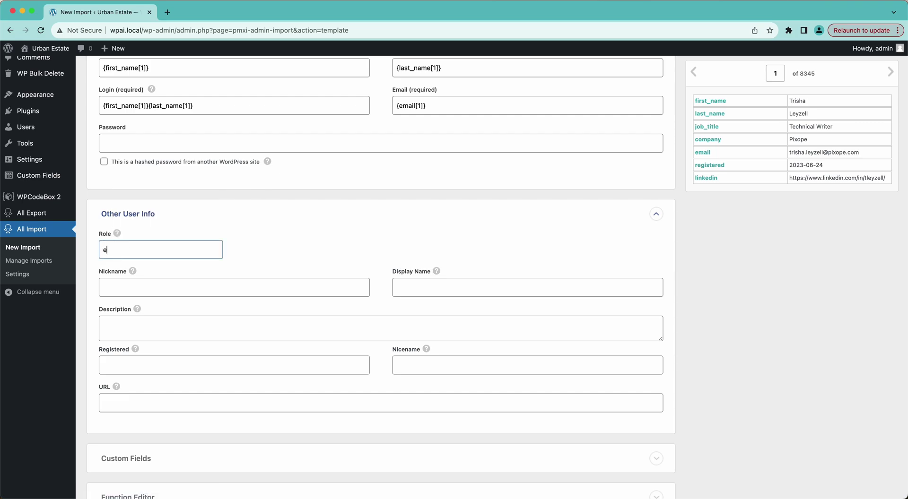
type("ditror")
key("super+a")
key("BackSpace")
- Map Display Name to {first_name[1]} {last_name[1]}, with a space between the two elements
mouse_move(133, 273)
left_click(292, 292)
left_click(434, 288)
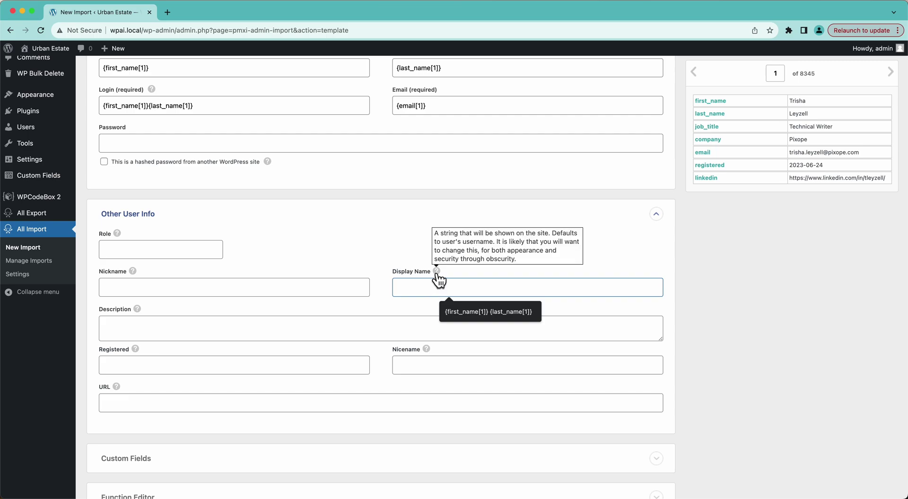
left_click_drag(705, 108, 434, 293)
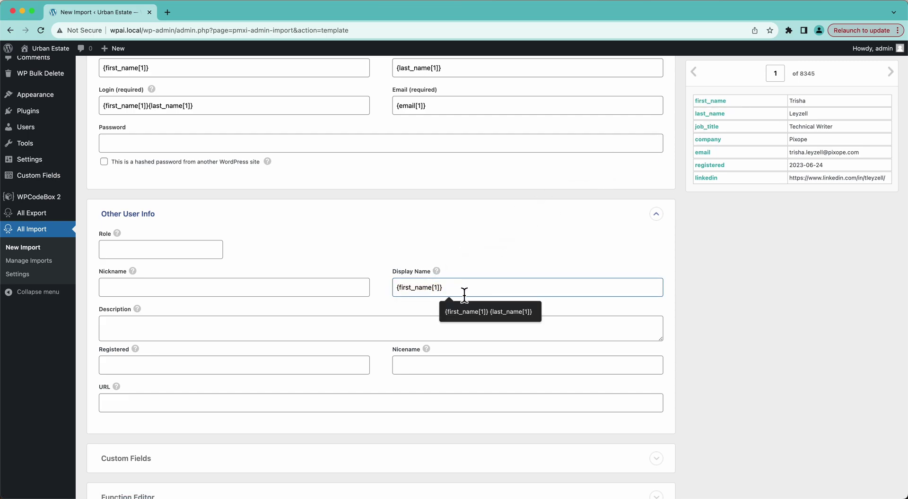
left_click_drag(713, 115, 557, 287)
key("BackSpace")
left_click(562, 288)
left_click_drag(706, 116, 566, 288)
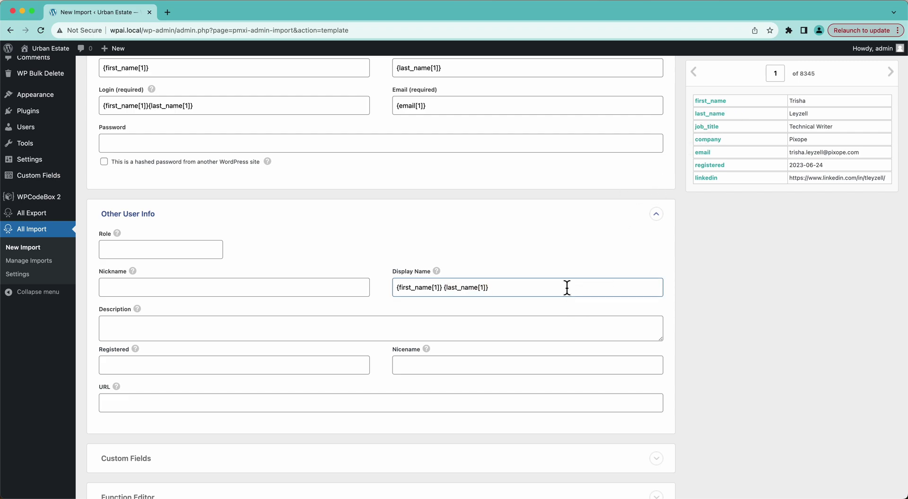
- Copy the Display Name mapping {first_name[1]} {last_name[1]} into the Nickname field
triple_click(503, 288)
key("super+c")
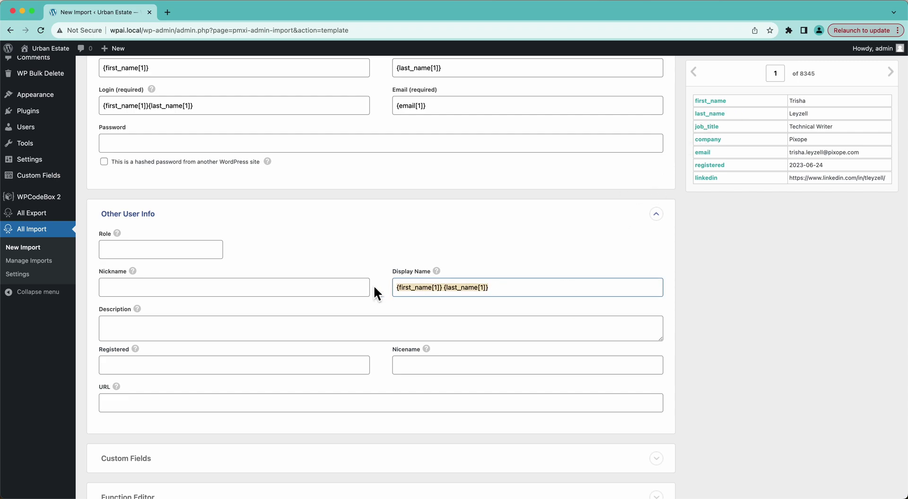
left_click(345, 288)
key("super+v")
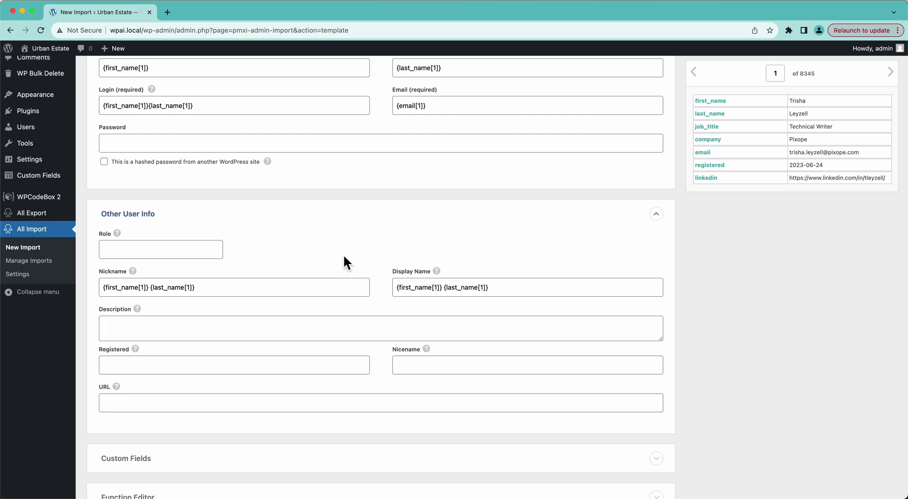
- Fill the Description field with {job_title[1]} at {company[1]}, combining the two file elements with the word "at"
left_click(260, 334)
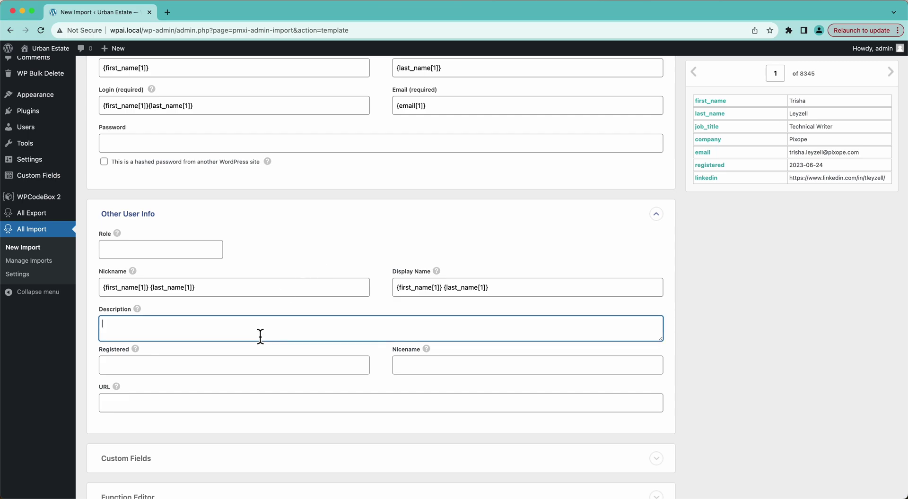
scroll(260, 335, "down", 1)
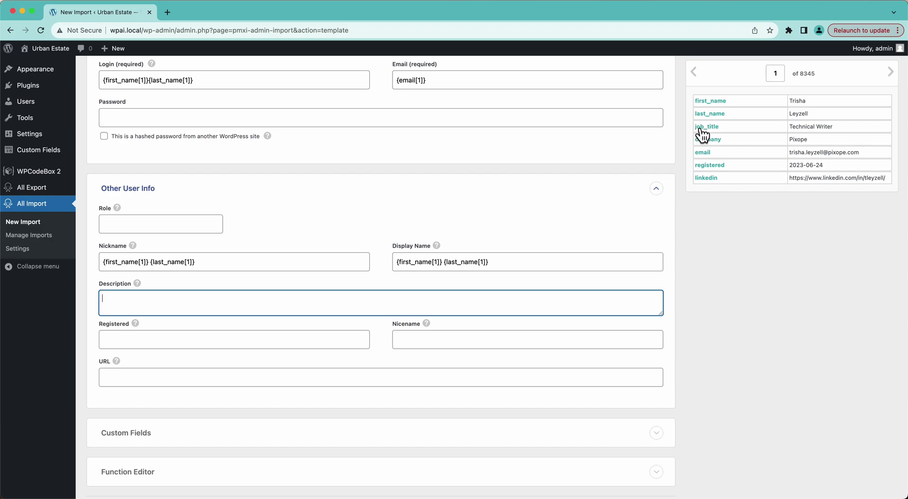
left_click_drag(702, 132, 273, 301)
type("at")
left_click_drag(702, 145, 446, 307)
- Map Registered to {registered[1]} and URL to {linkedin[1]}, leaving Nicename empty
left_click(162, 345)
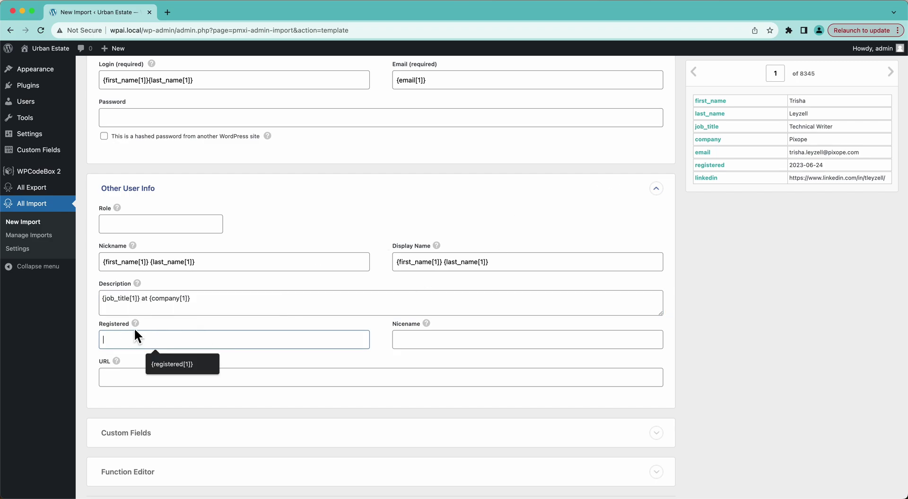
mouse_move(135, 327)
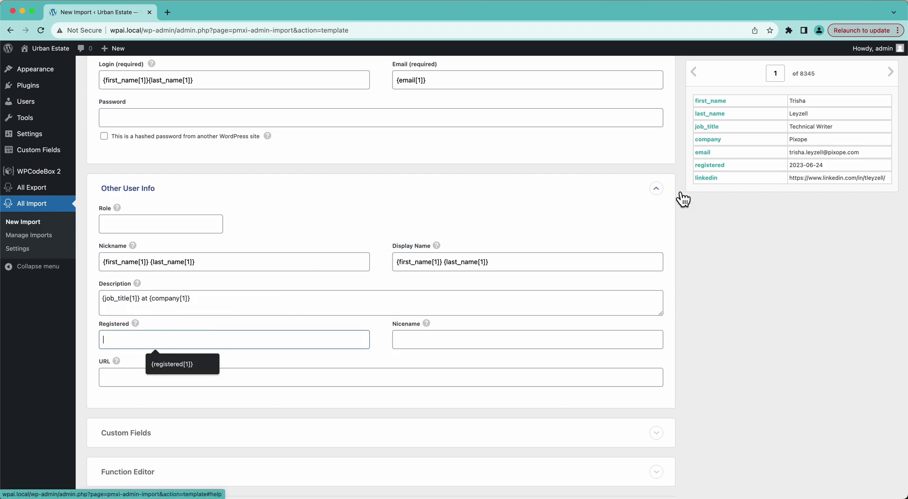
left_click_drag(709, 169, 283, 340)
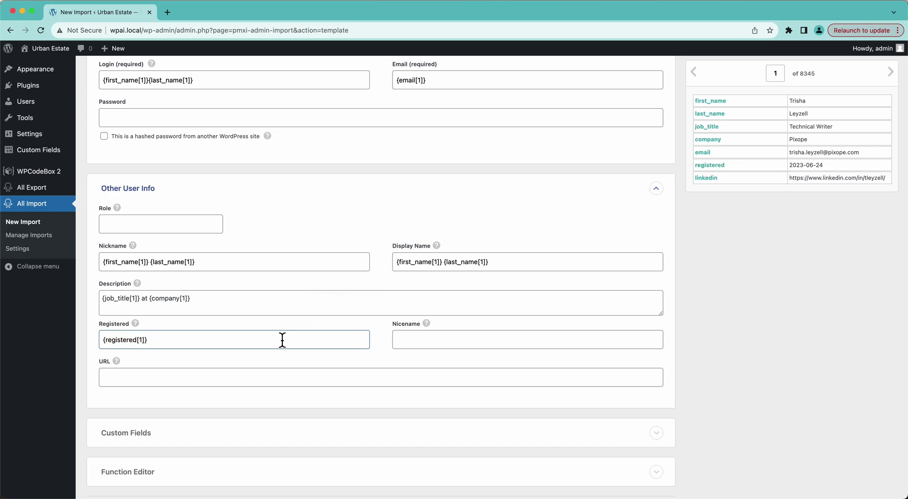
mouse_move(134, 330)
mouse_move(427, 326)
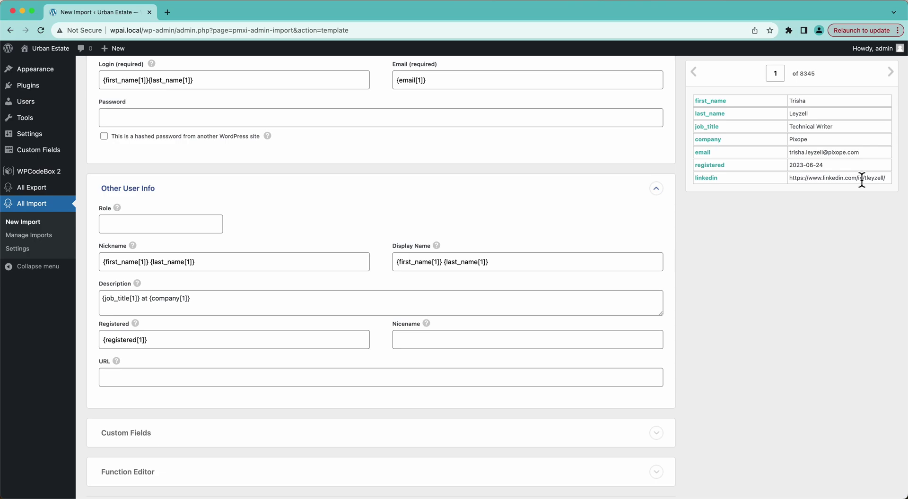
left_click_drag(705, 180, 213, 383)
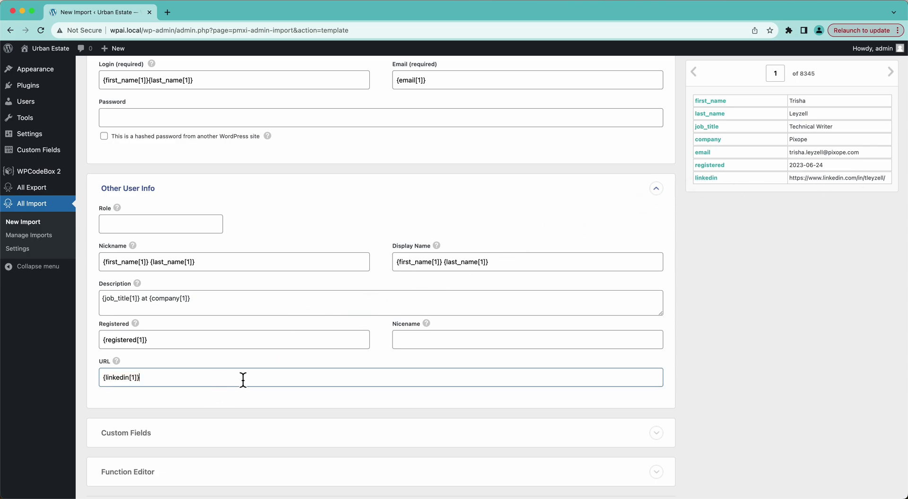
- Review the fields and location rules of the User Fields group in ACF
scroll(242, 379, "down", 3)
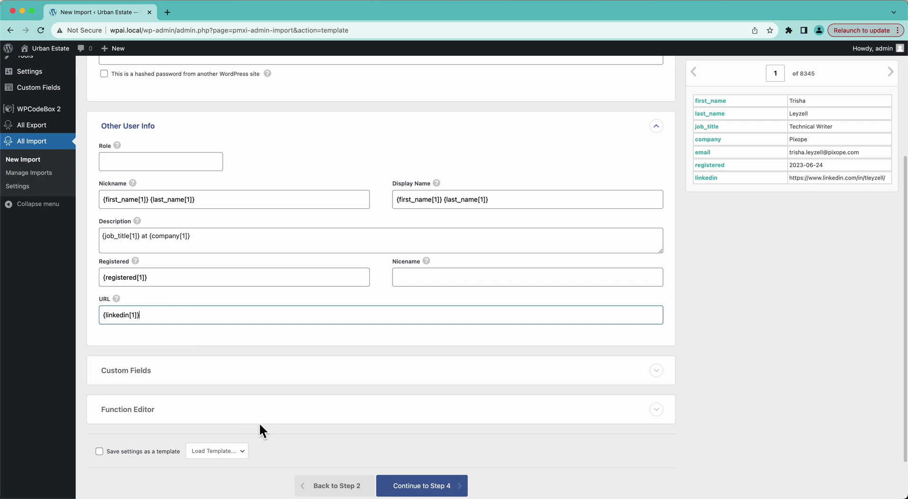
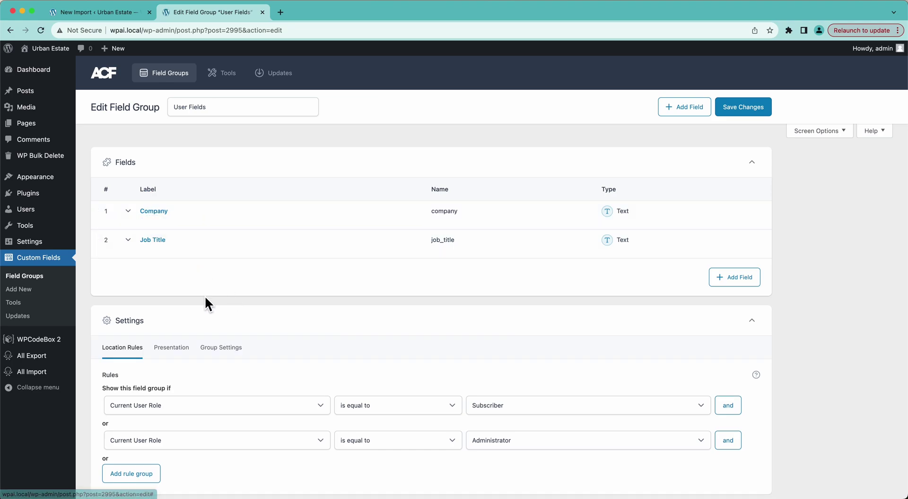
scroll(205, 297, "down", 1)
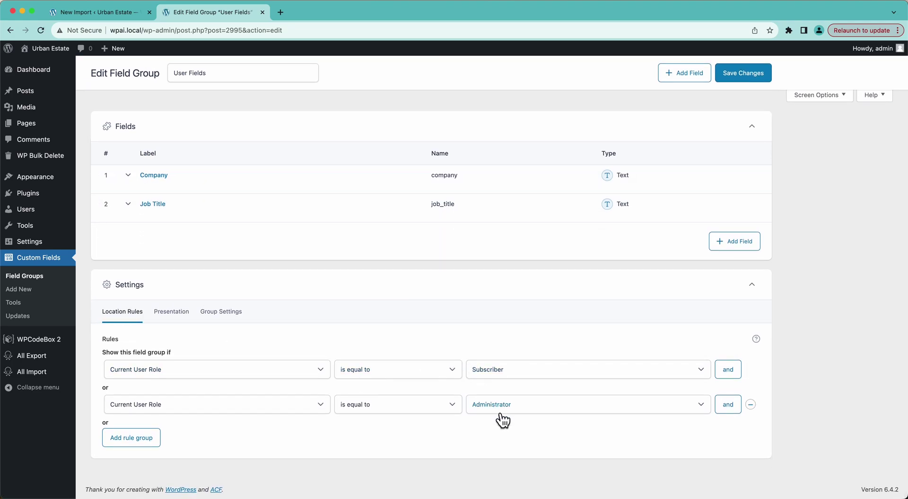
scroll(241, 319, "up", 1)
scroll(241, 319, "up", 2)
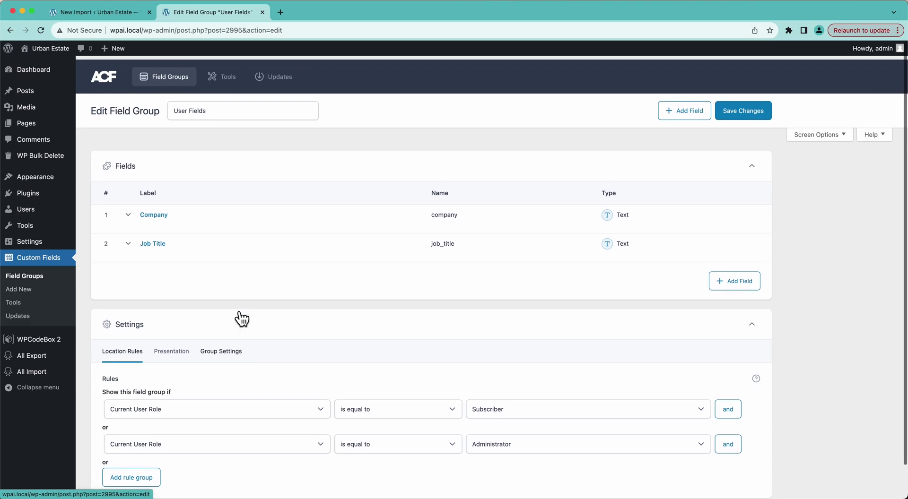
- Return to the import template, expand its Custom Fields section and load the detected user fields
left_click(98, 12)
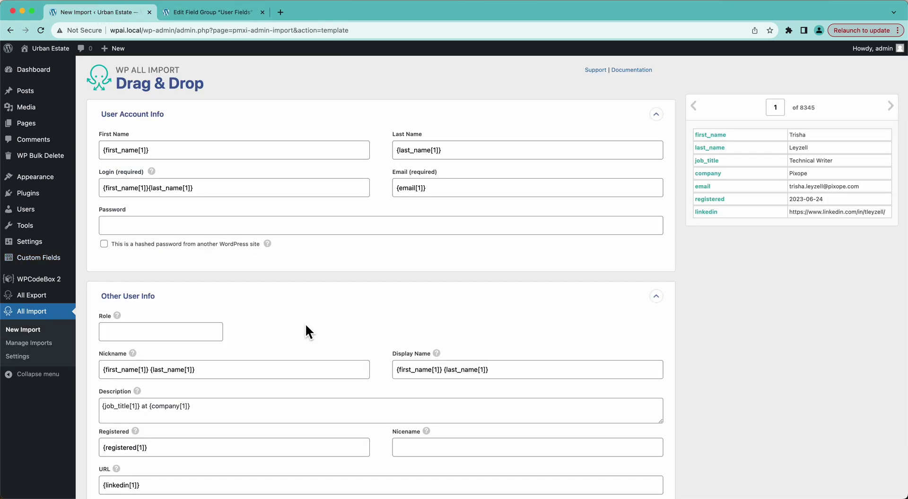
left_click(270, 302)
scroll(262, 391, "down", 3)
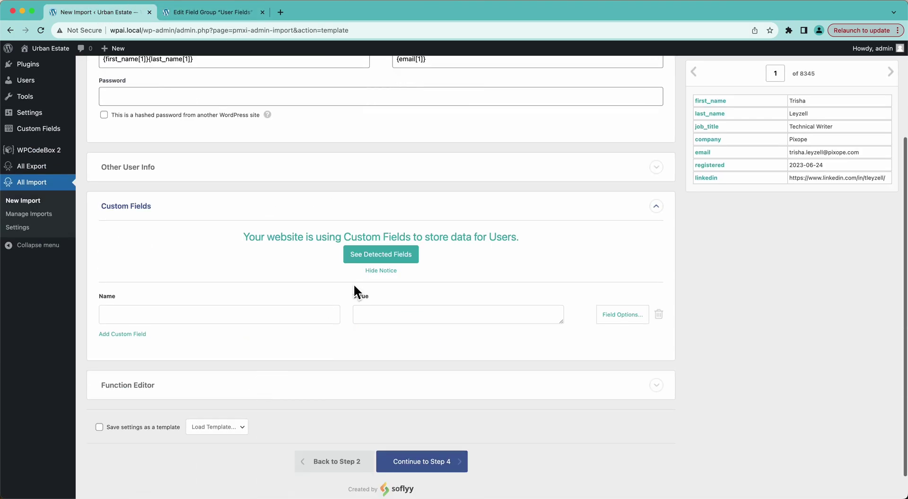
left_click(412, 260)
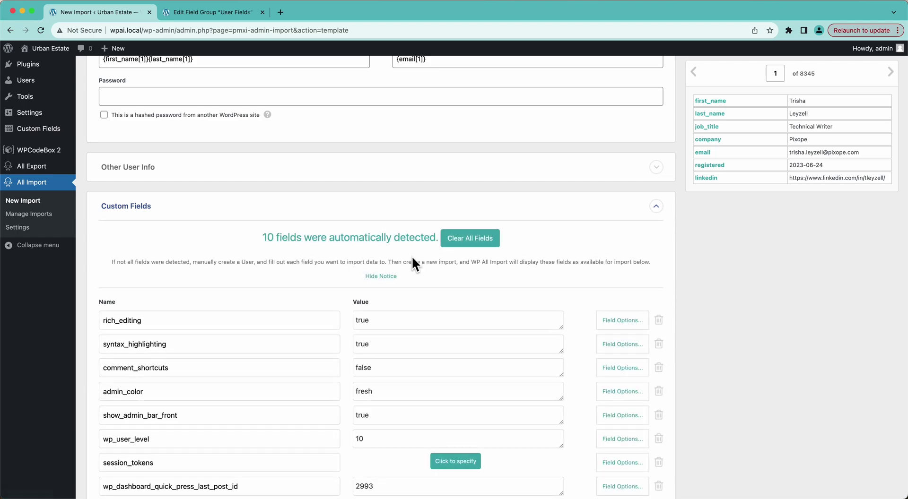
scroll(327, 333, "down", 2)
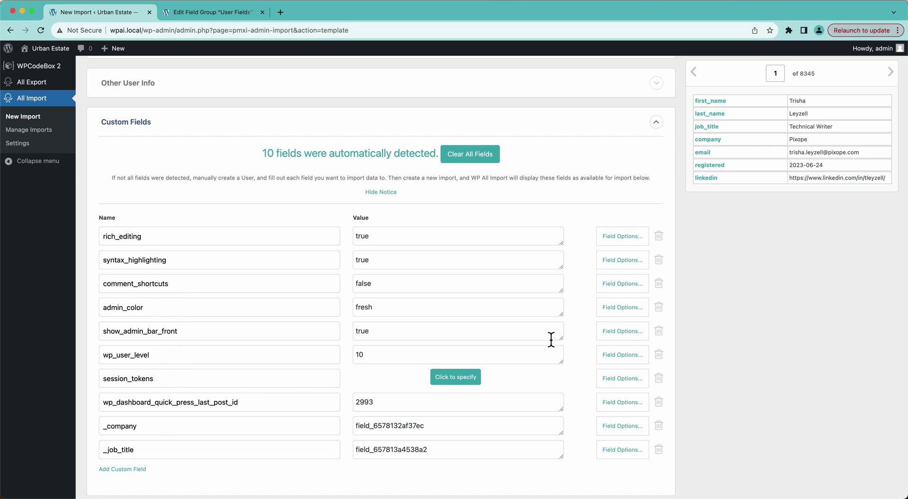
- Remove all detected custom fields from rich_editing through wp_dashboard_quick_press_last_post_id, keeping only _company and _job_title
left_click(658, 240)
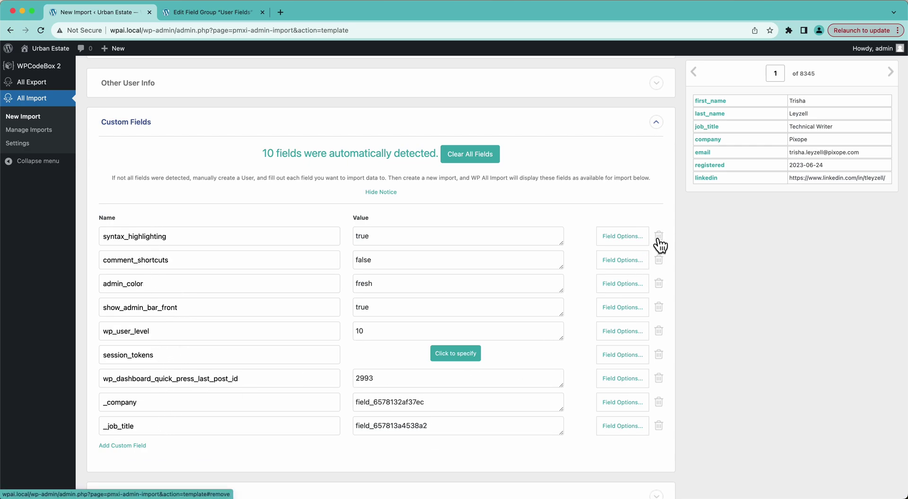
left_click(658, 240)
left_click(658, 240)
left_click(658, 240)
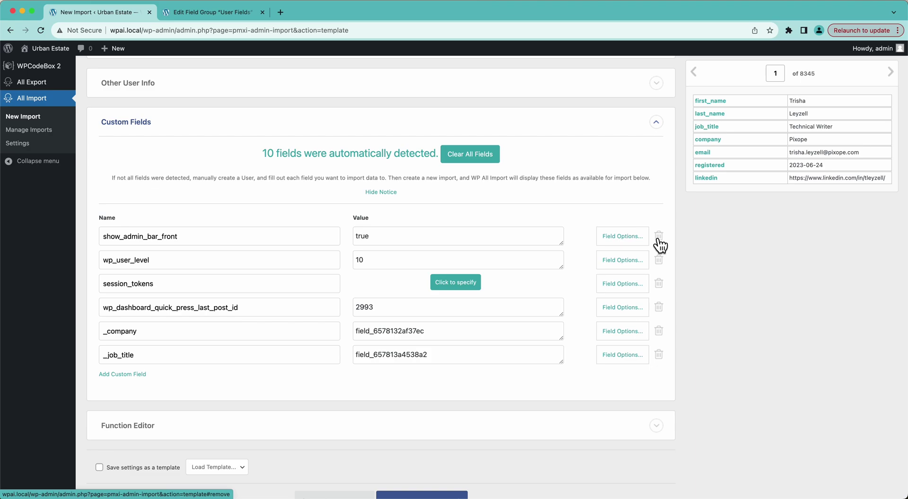
left_click(658, 239)
left_click(658, 240)
left_click(658, 239)
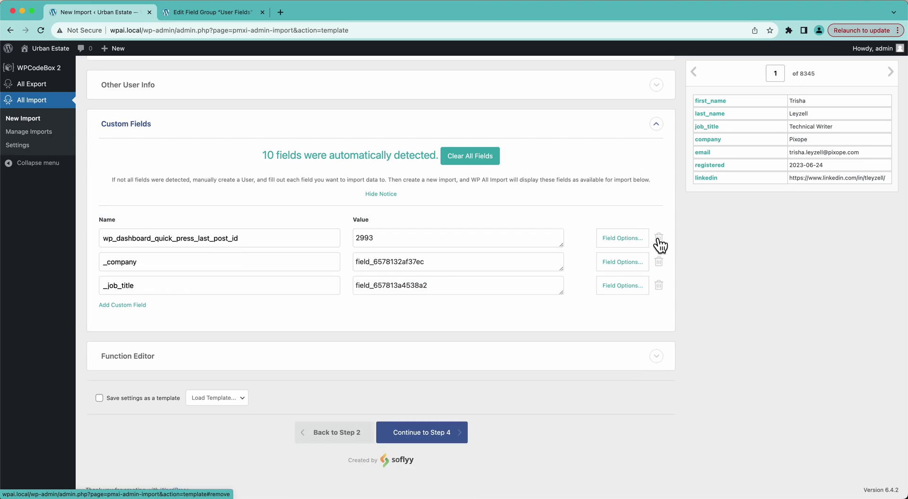
left_click(658, 240)
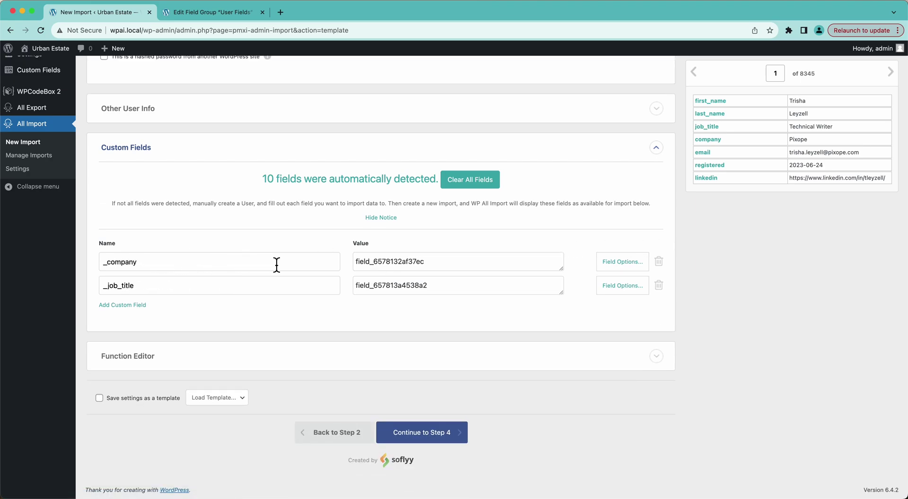
- Replace the values of the custom fields: {company[1]} for _company and {job_title[1]} for _job_title
double_click(392, 262)
key("BackSpace")
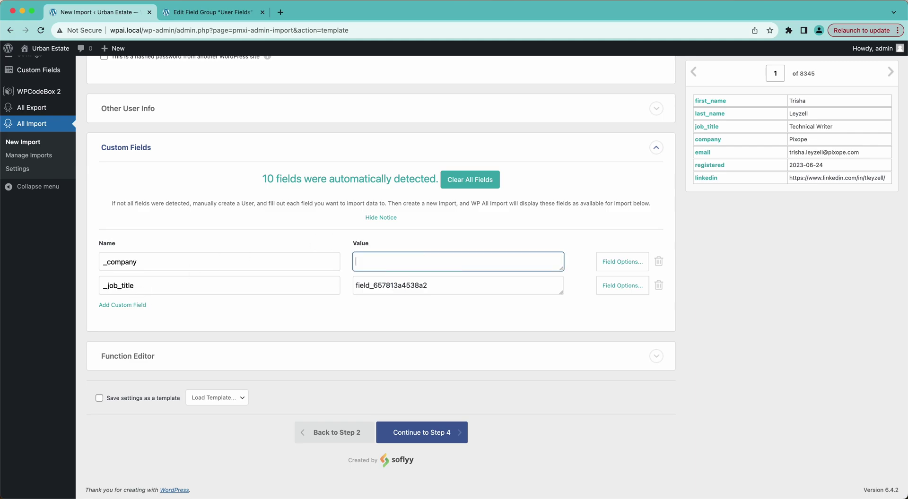
double_click(399, 285)
key("BackSpace")
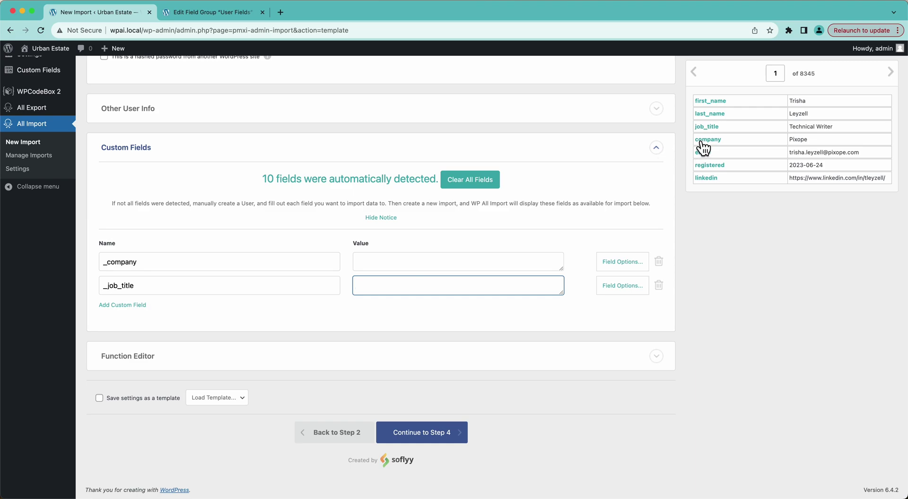
left_click_drag(701, 142, 437, 268)
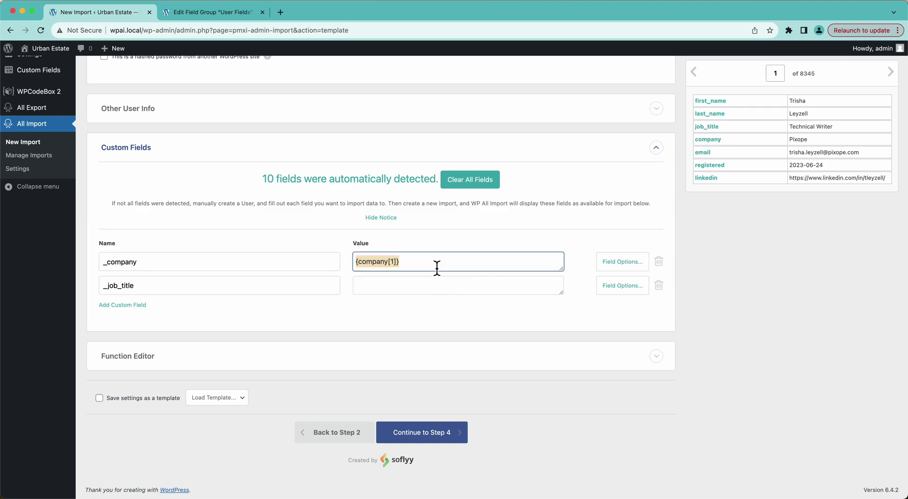
left_click_drag(707, 132, 432, 287)
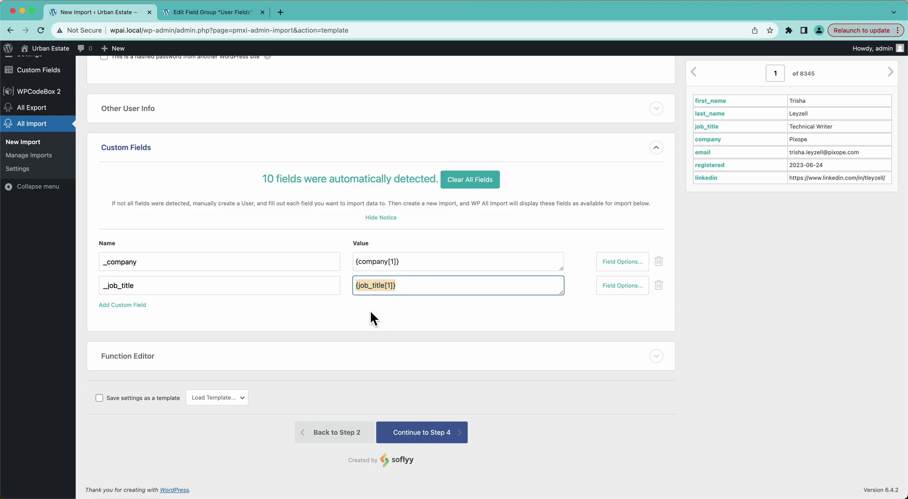
- Try adding a custom field named my_field with the value {job_title[1]}, and remove it again
left_click(123, 305)
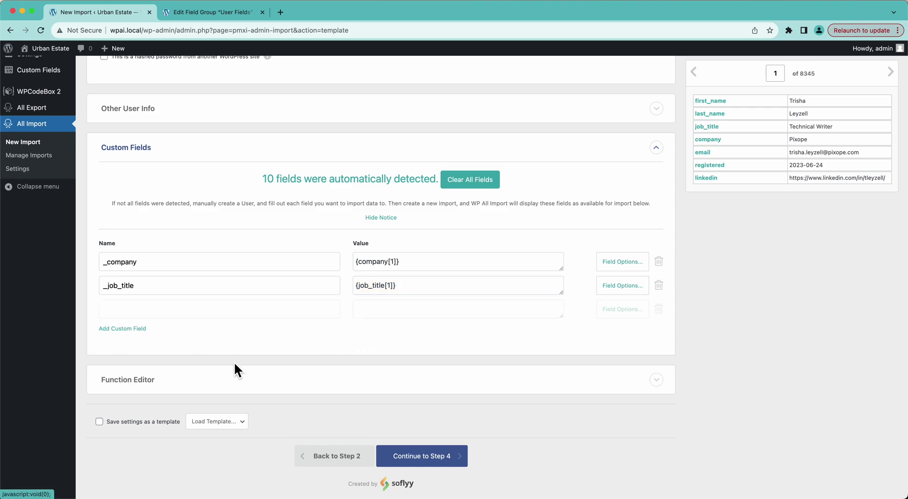
left_click(120, 311)
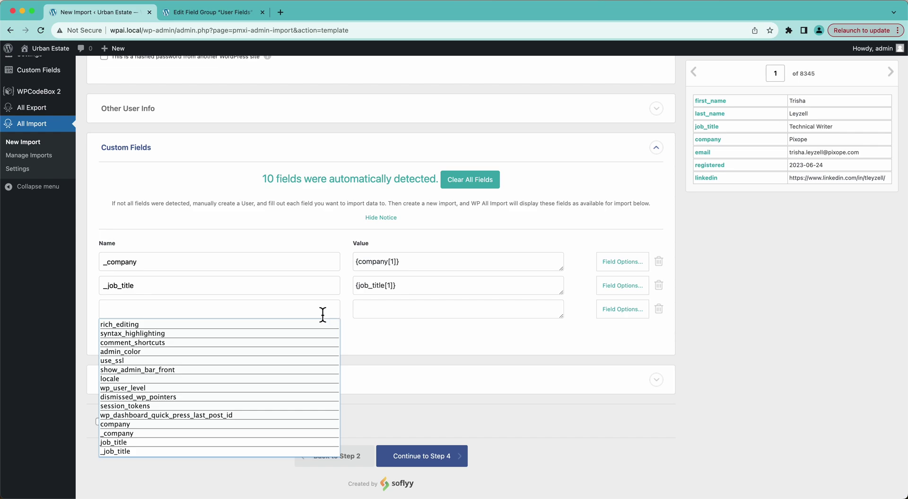
type("my_field")
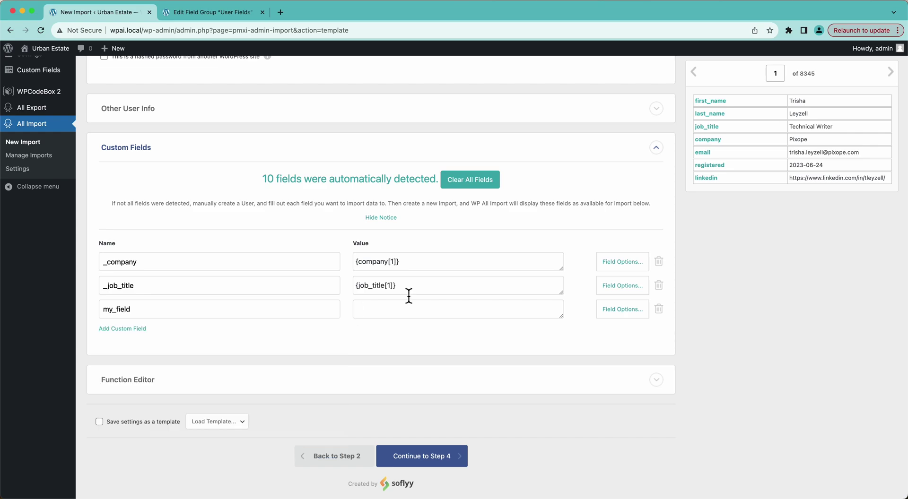
left_click_drag(706, 127, 442, 309)
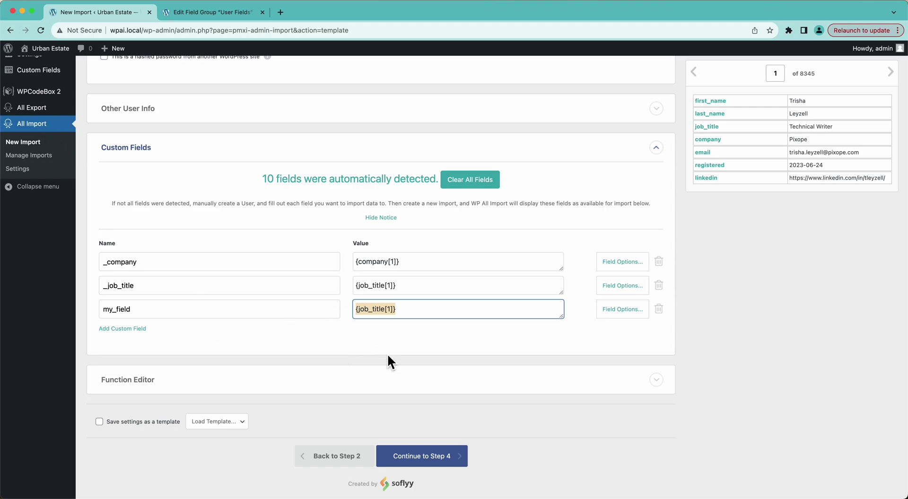
left_click(659, 313)
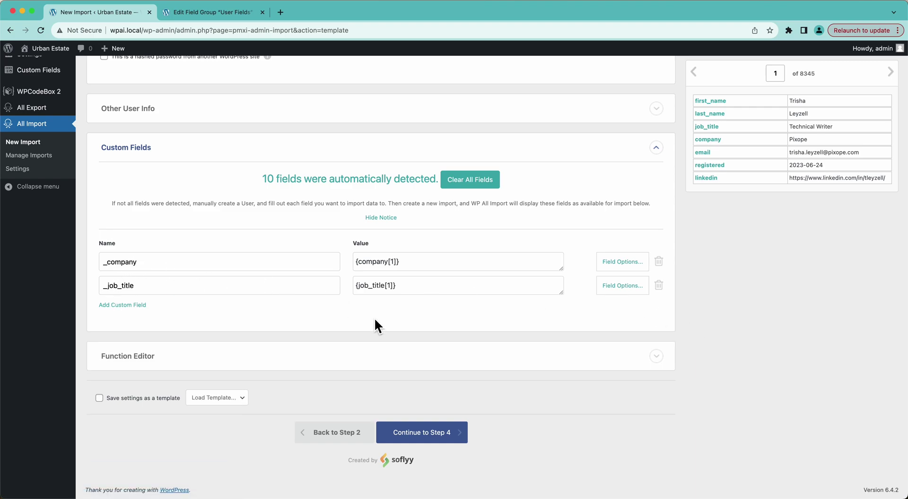
- Expand the Function Editor section and look over the whole import template
left_click(298, 360)
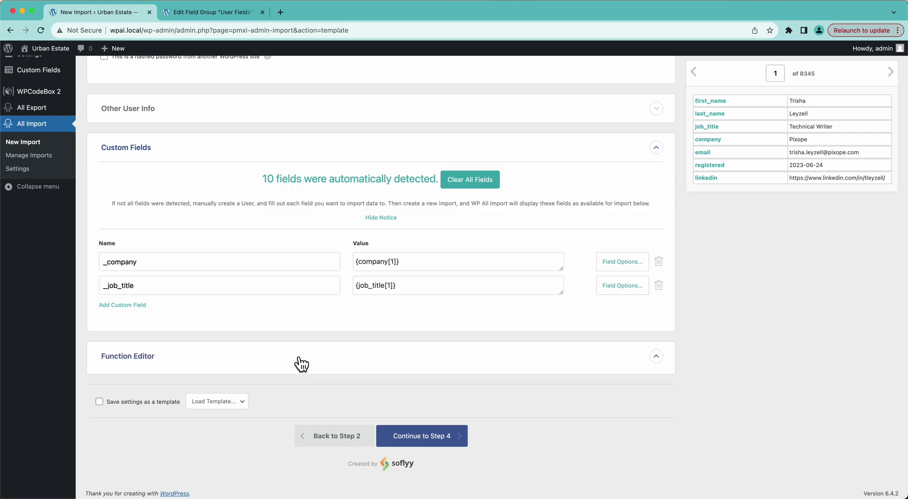
scroll(301, 364, "up", 5)
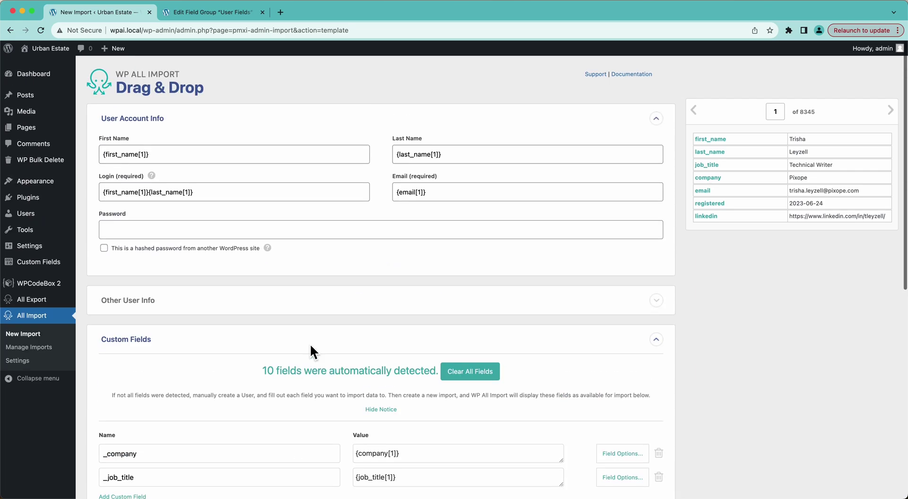
scroll(355, 215, "down", 5)
scroll(355, 215, "up", 5)
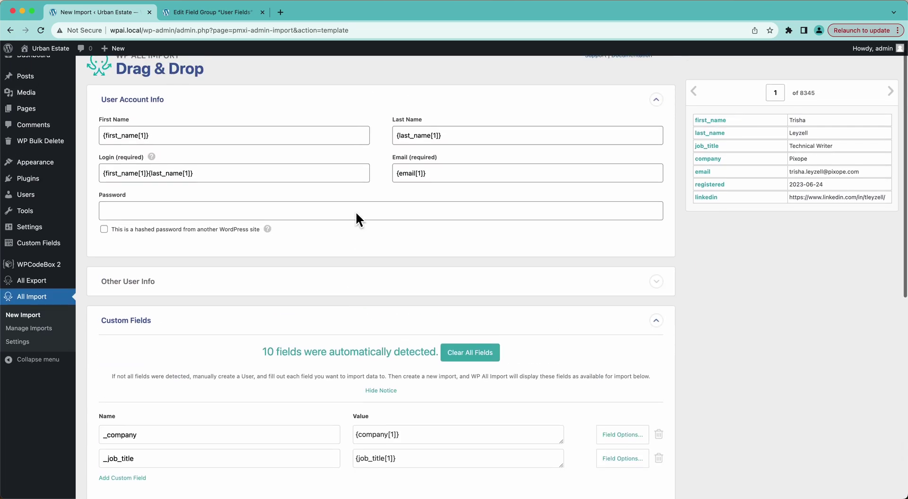
scroll(355, 215, "down", 7)
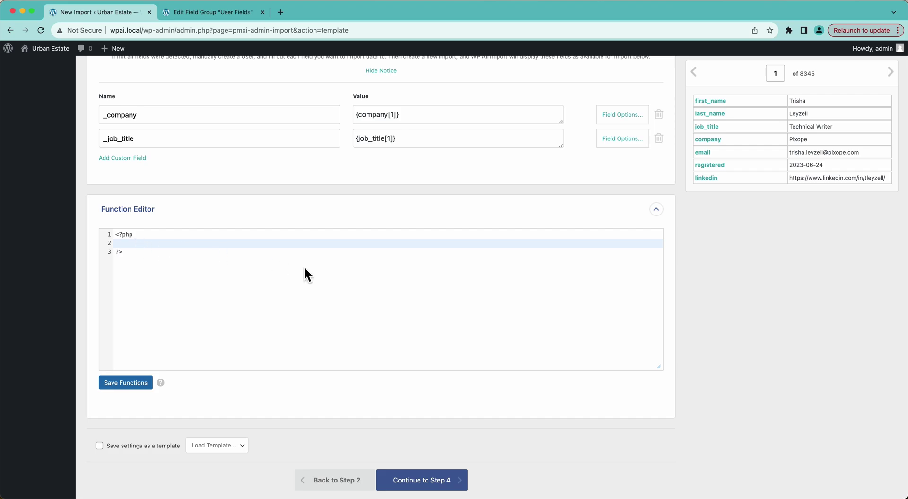
scroll(304, 265, "up", 5)
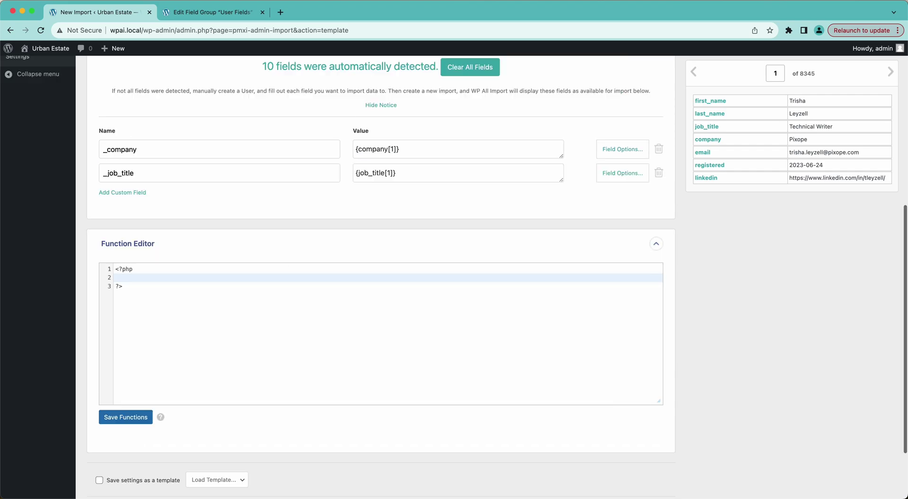
- Collapse the Function Editor section and continue to Step 4 of the import
scroll(317, 283, "down", 4)
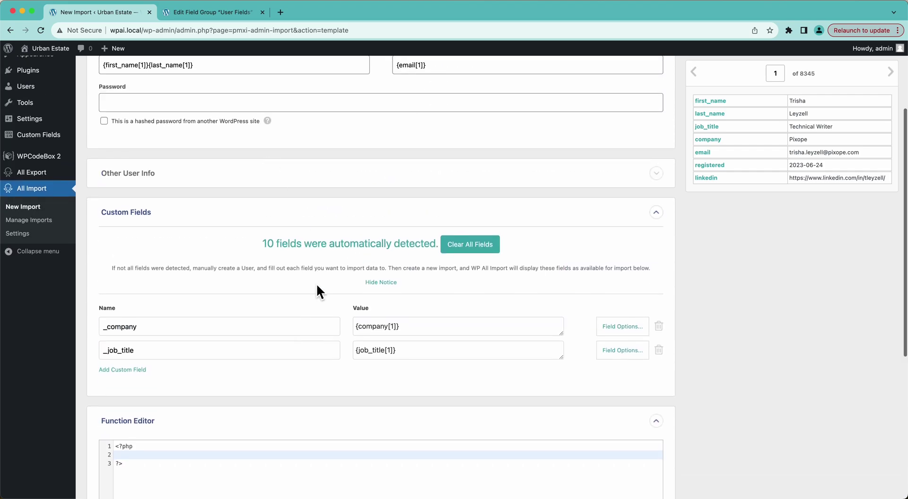
scroll(268, 407, "up", 5)
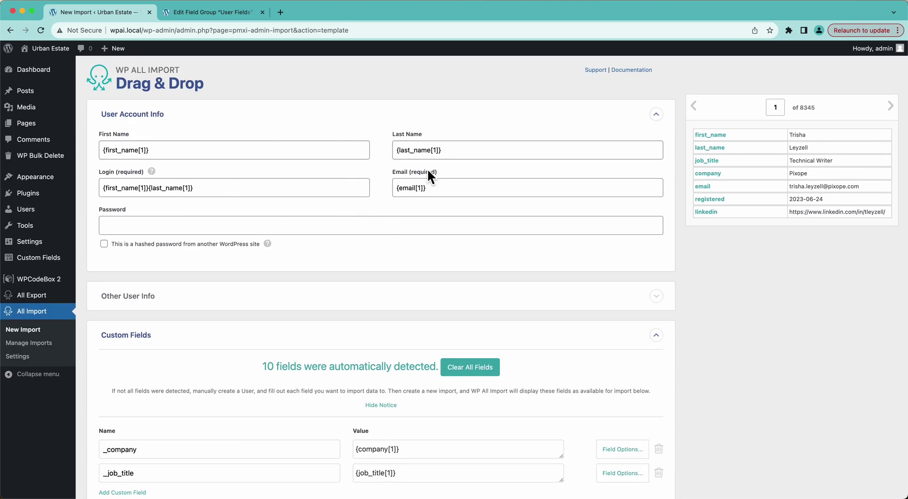
scroll(427, 173, "down", 7)
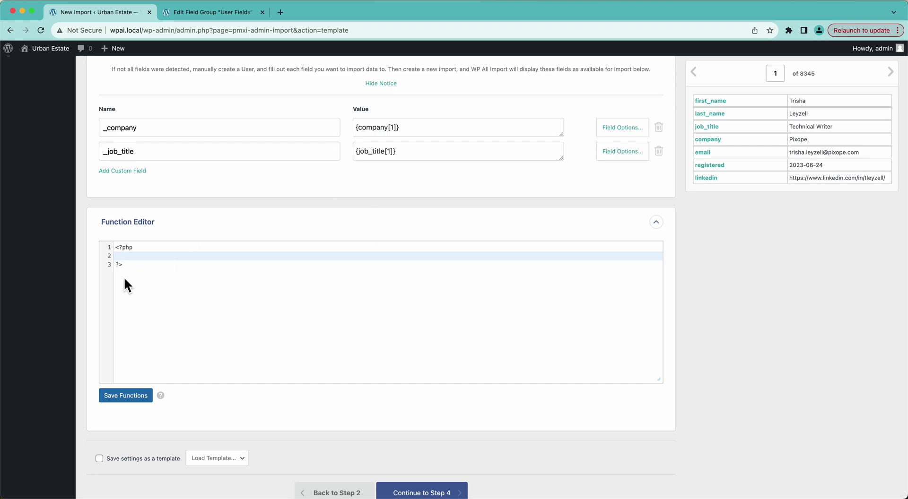
left_click(131, 222)
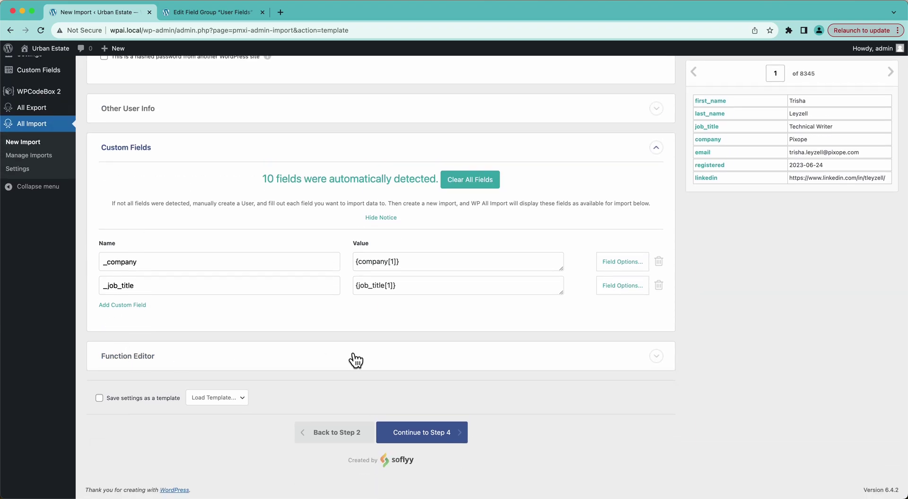
left_click(438, 443)
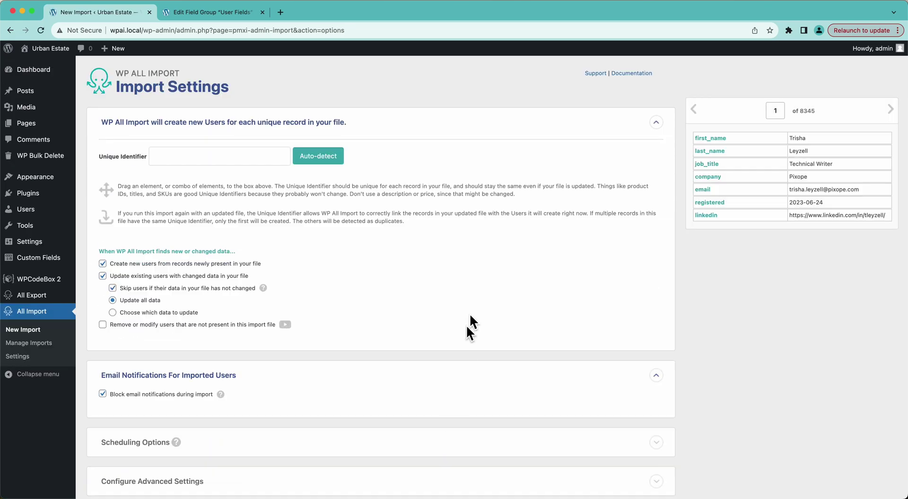
- Auto-detect the import's unique identifier and replace the detected value with the email element, {email[1]}
left_click(327, 162)
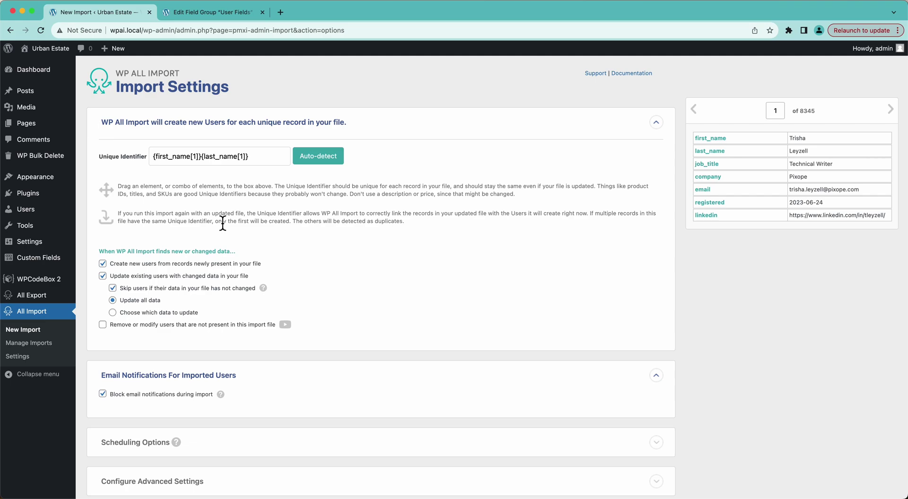
triple_click(233, 156)
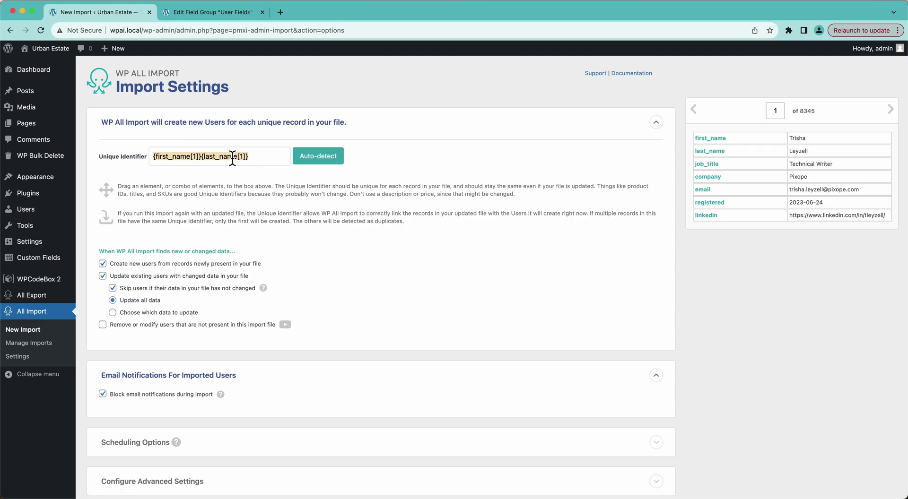
key("BackSpace")
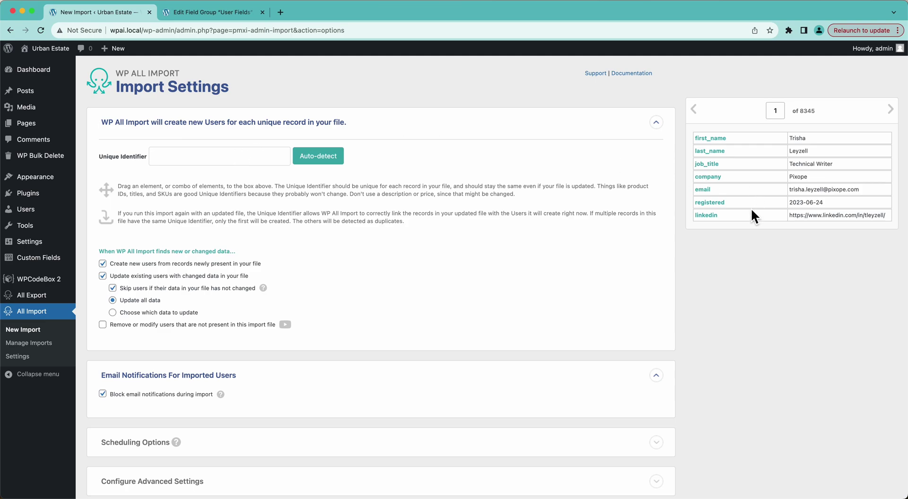
left_click_drag(703, 190, 232, 159)
- Try enabling the removal or modification of users not present in the import file, and turn it off again
scroll(227, 352, "down", 3)
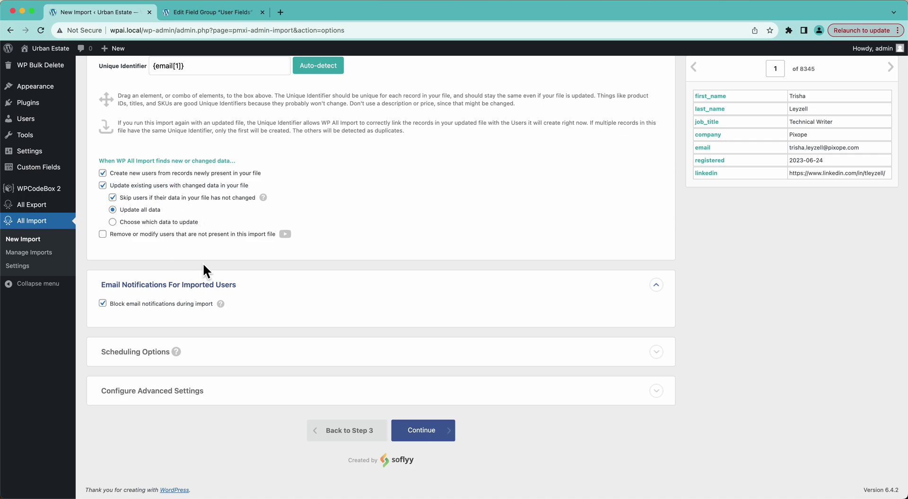
left_click(114, 234)
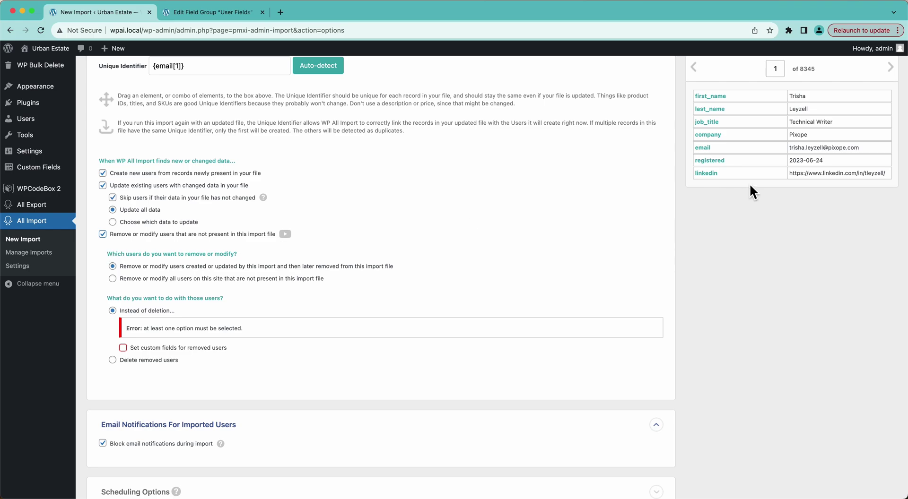
left_click(236, 238)
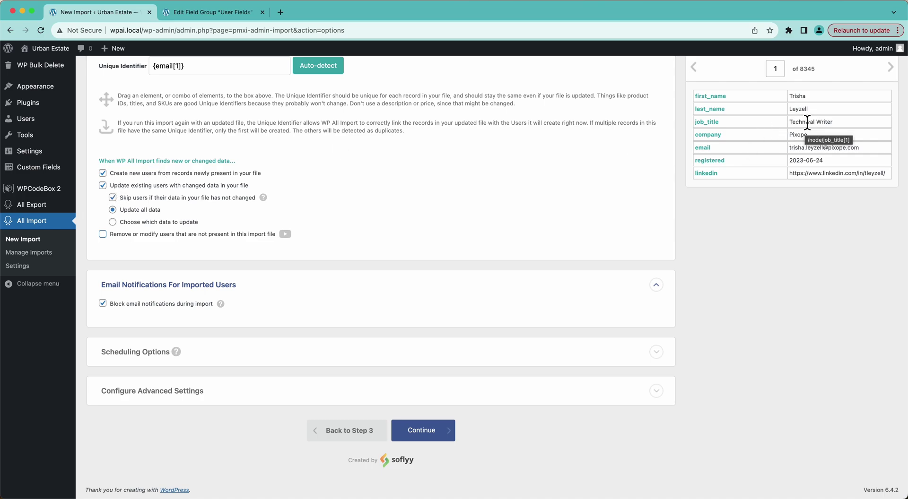
- Try updating only the Email of existing users without creating new users, and restore new-user creation and updating all data
left_click(179, 174)
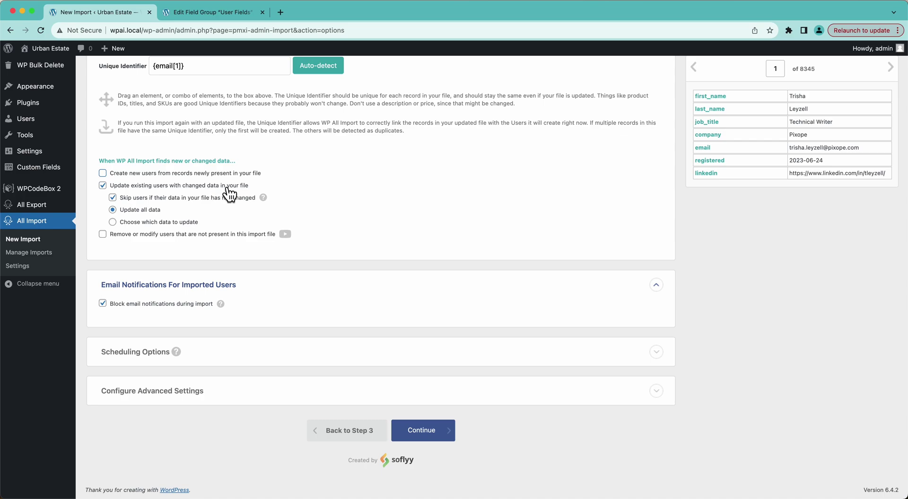
left_click(140, 223)
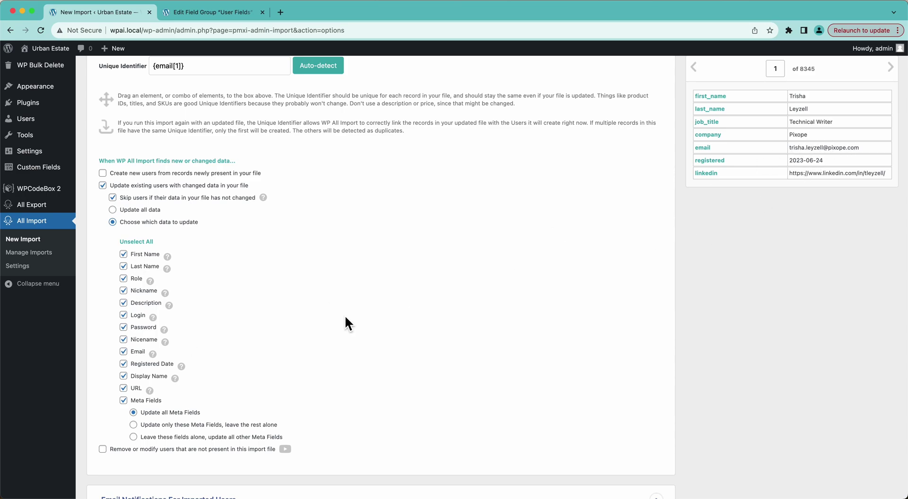
left_click(124, 243)
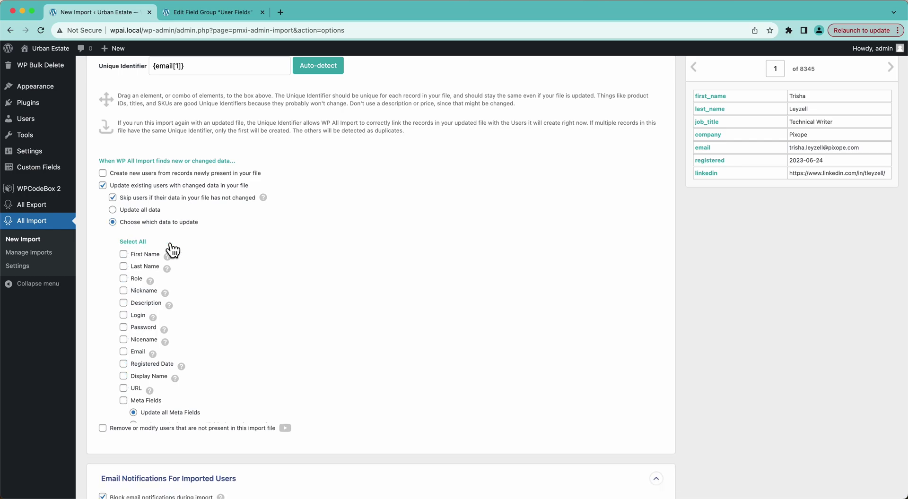
left_click(124, 351)
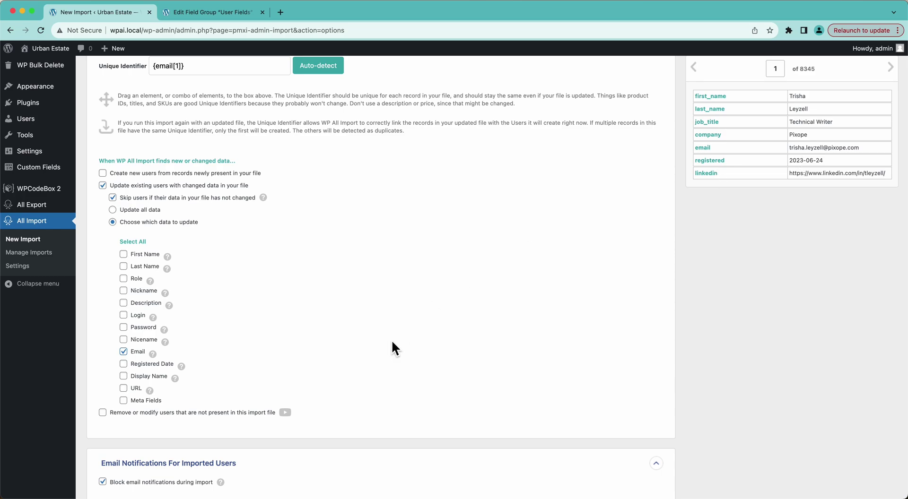
left_click(112, 210)
left_click(102, 174)
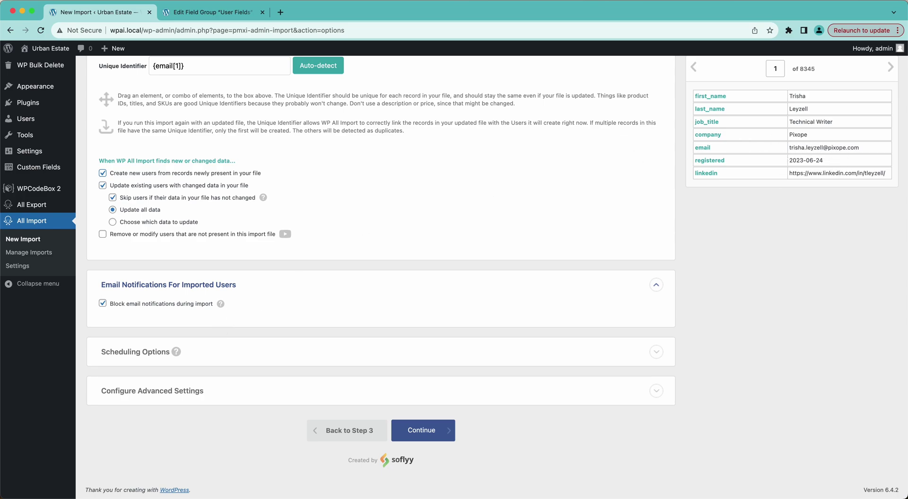
- Expand the advanced import settings and read the hint on splitting the file into 1000 record chunks
mouse_move(579, 365)
mouse_move(279, 358)
left_click(182, 391)
scroll(182, 387, "down", 4)
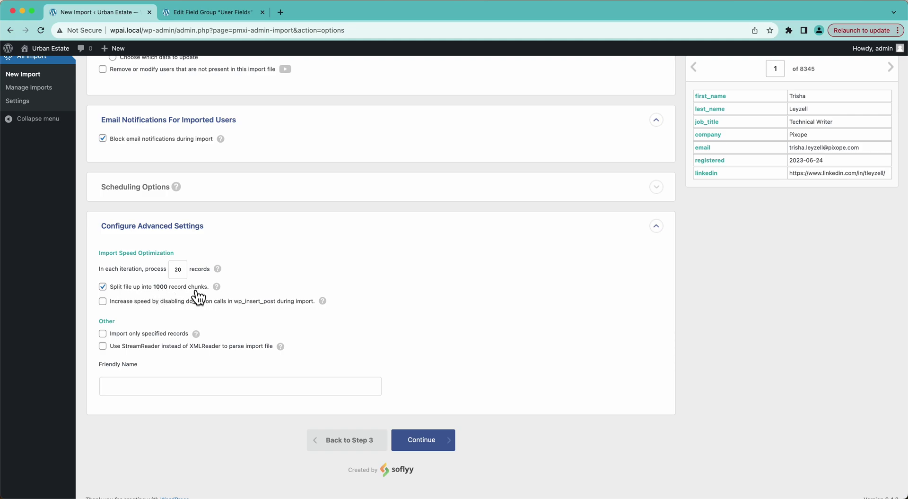
mouse_move(218, 287)
- Try importing only specified records, entering 1-10 and replacing it with 153, and turn the restriction off again
left_click(103, 335)
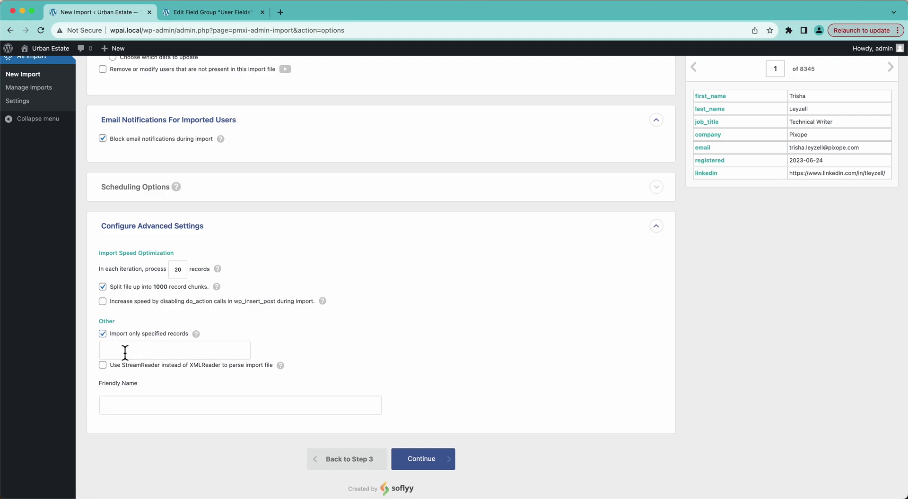
type("1-10")
mouse_move(198, 336)
double_click(150, 355)
key("BackSpace")
key("BackSpace")
key("BackSpace")
type("153")
key("BackSpace")
key("BackSpace")
key("BackSpace")
left_click(102, 334)
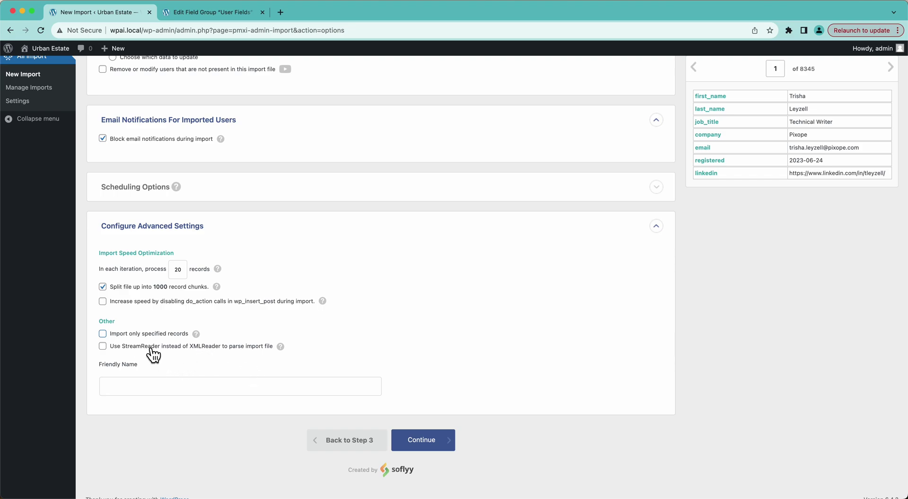
- Give the import the friendly name User Import, continue to the summary, and confirm and run the import
mouse_move(280, 348)
type("User Import")
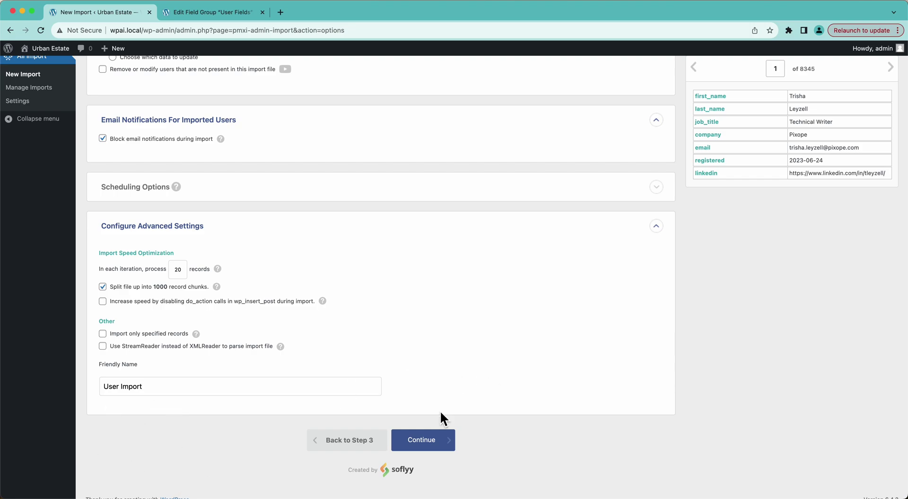
left_click(447, 446)
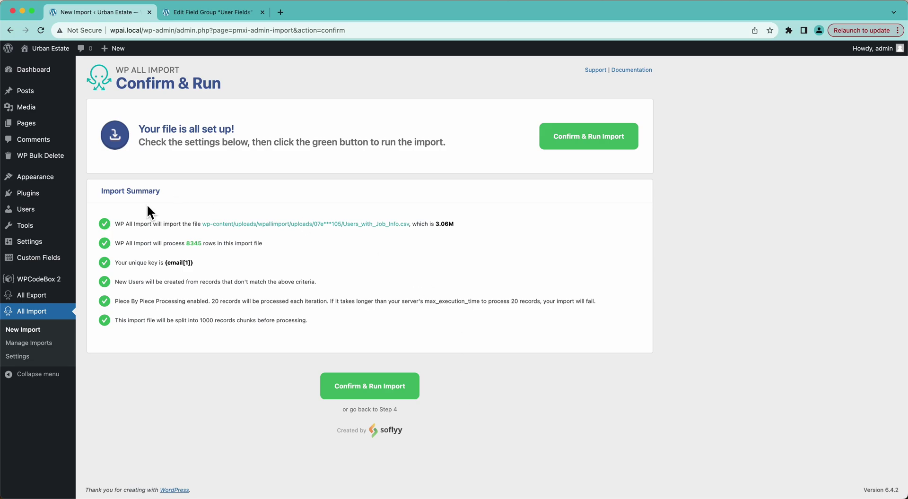
left_click(580, 142)
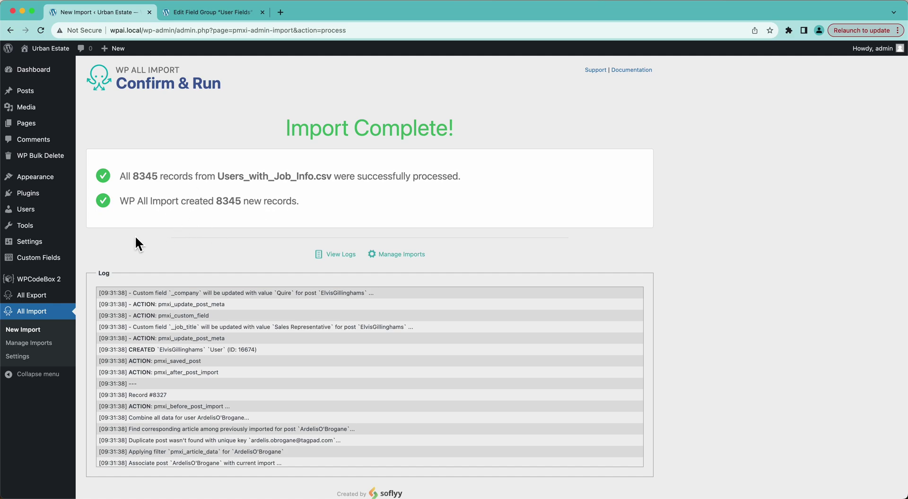
- Open the first user in the full users list for editing and review the imported profile details down to the User Fields
mouse_move(35, 213)
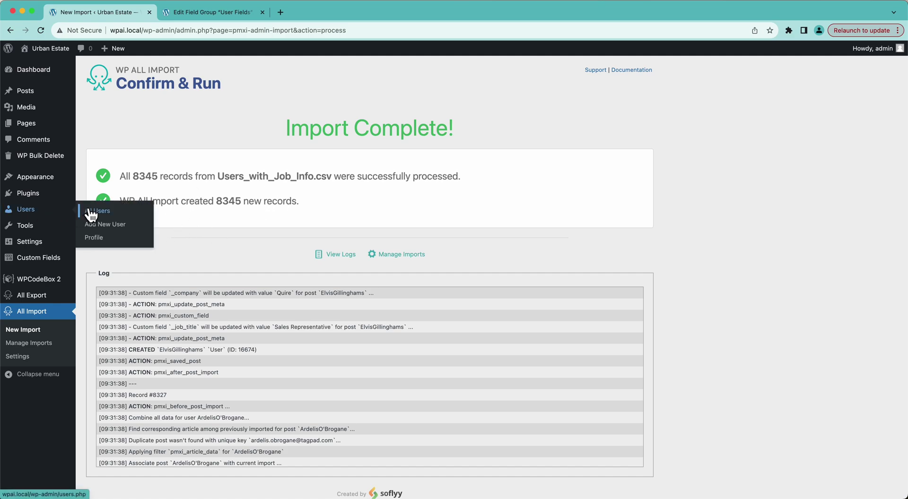
left_click(92, 214)
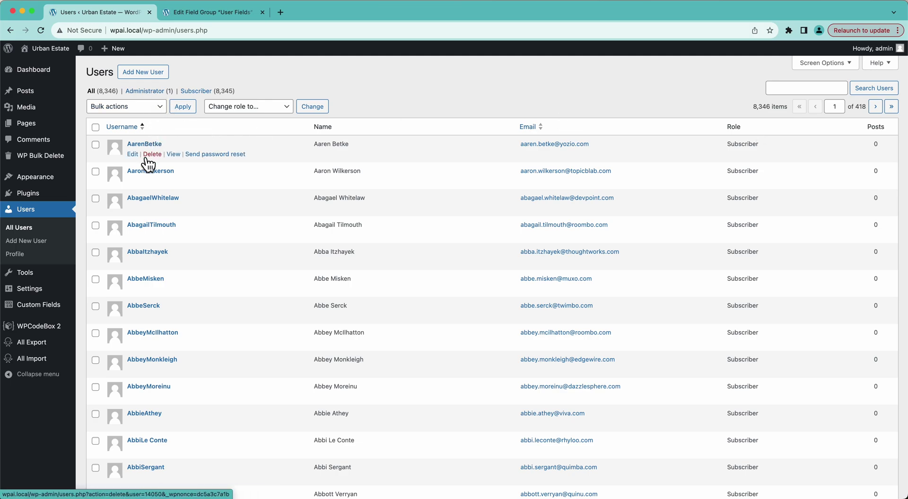
left_click(131, 154)
scroll(133, 161, "down", 2)
scroll(133, 160, "down", 4)
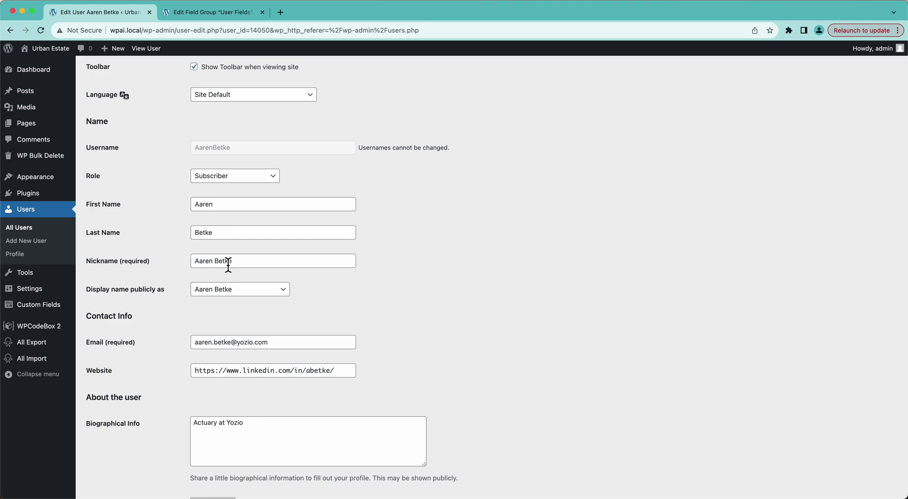
scroll(228, 261, "down", 1)
left_click(238, 250)
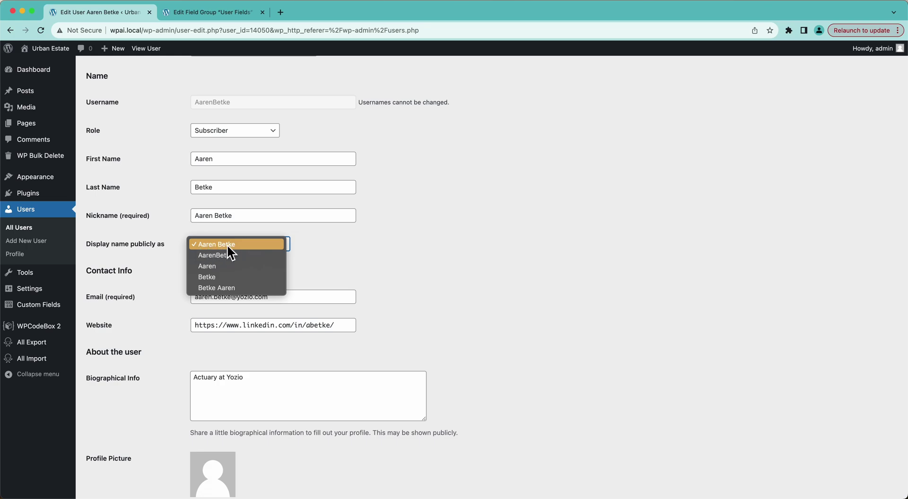
left_click(341, 243)
scroll(340, 248, "down", 2)
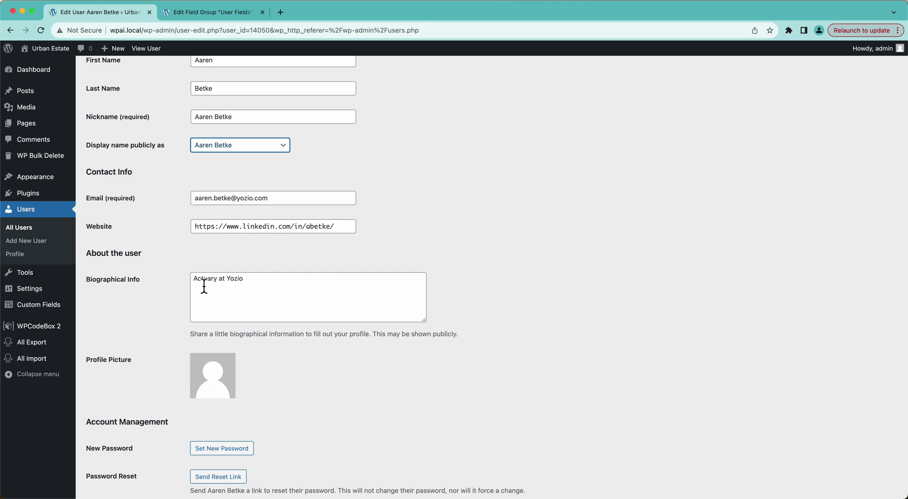
scroll(270, 315, "down", 5)
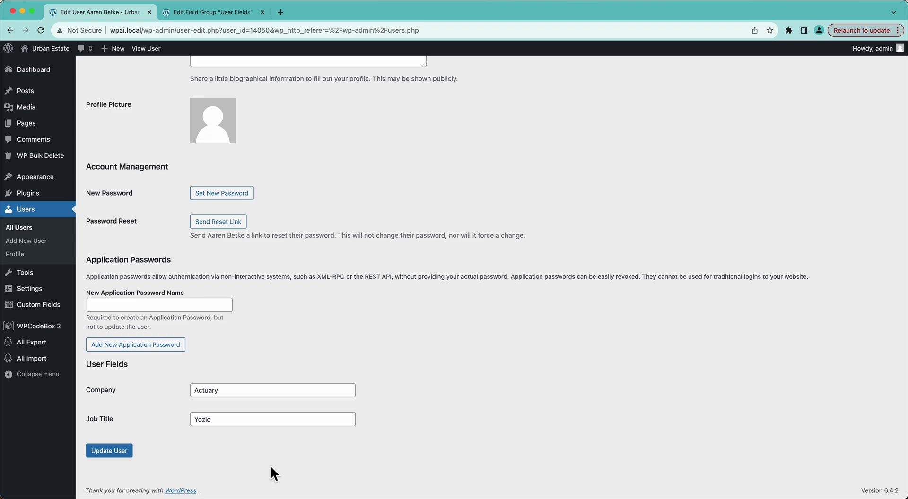
scroll(271, 465, "up", 15)
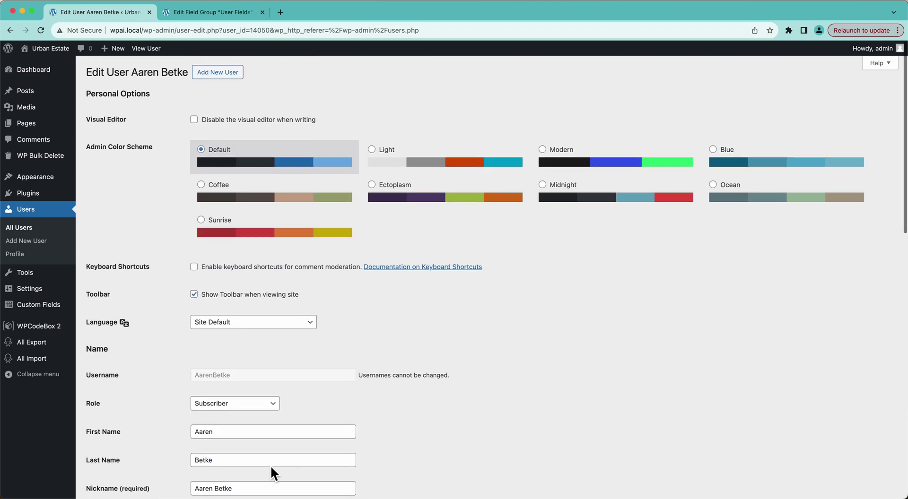